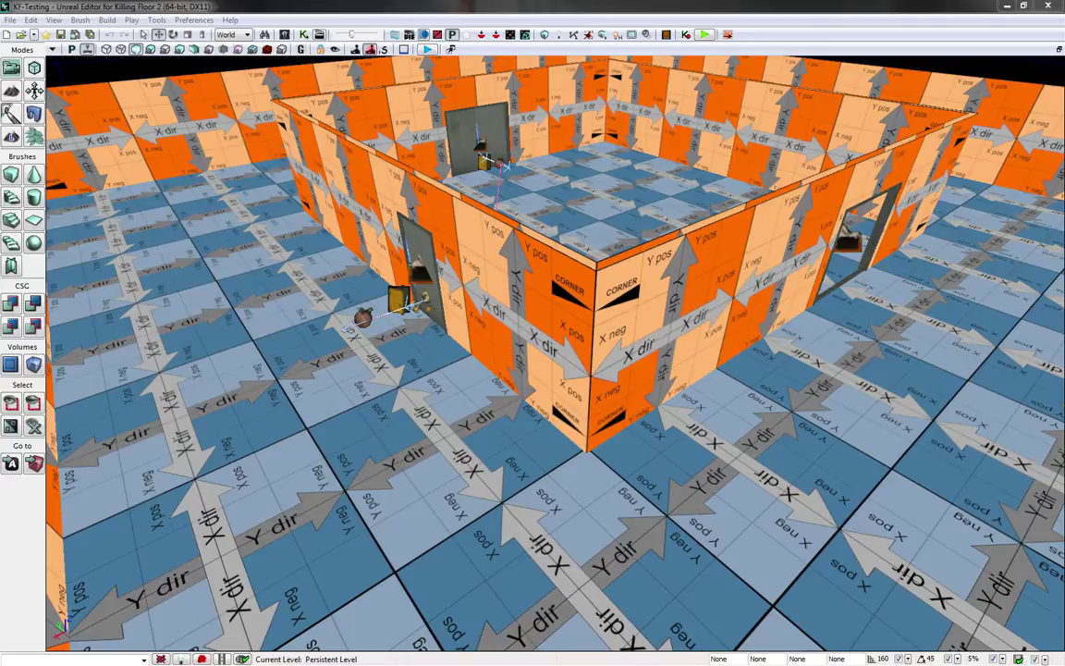
Step: Play-test the level from the floor tile beside the inner room's outer corner
right_click(431, 513)
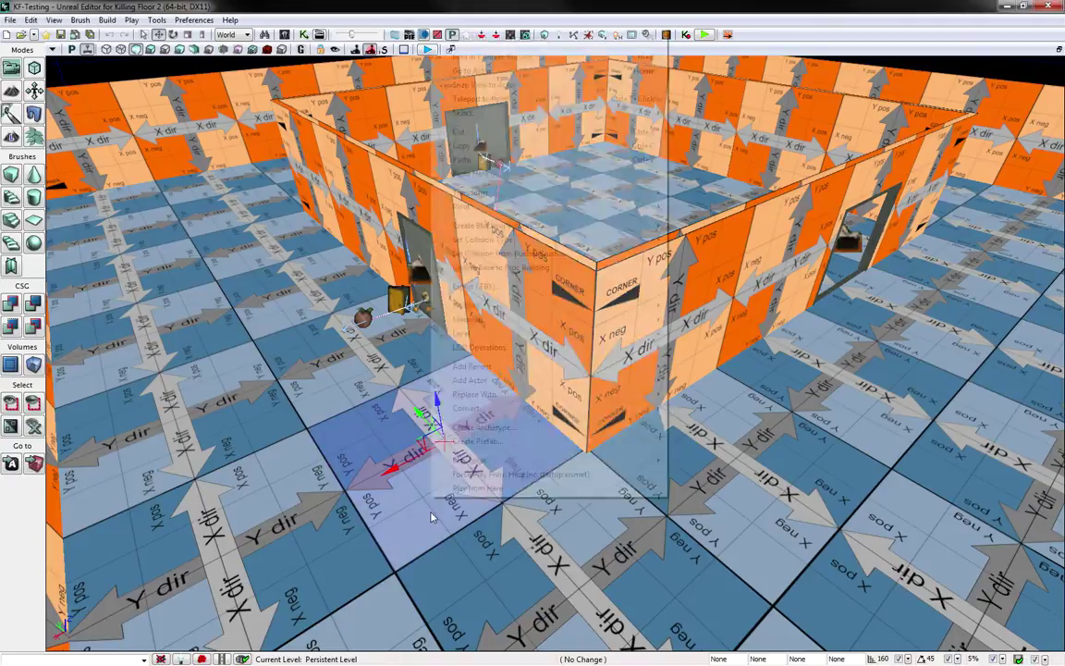
left_click(493, 488)
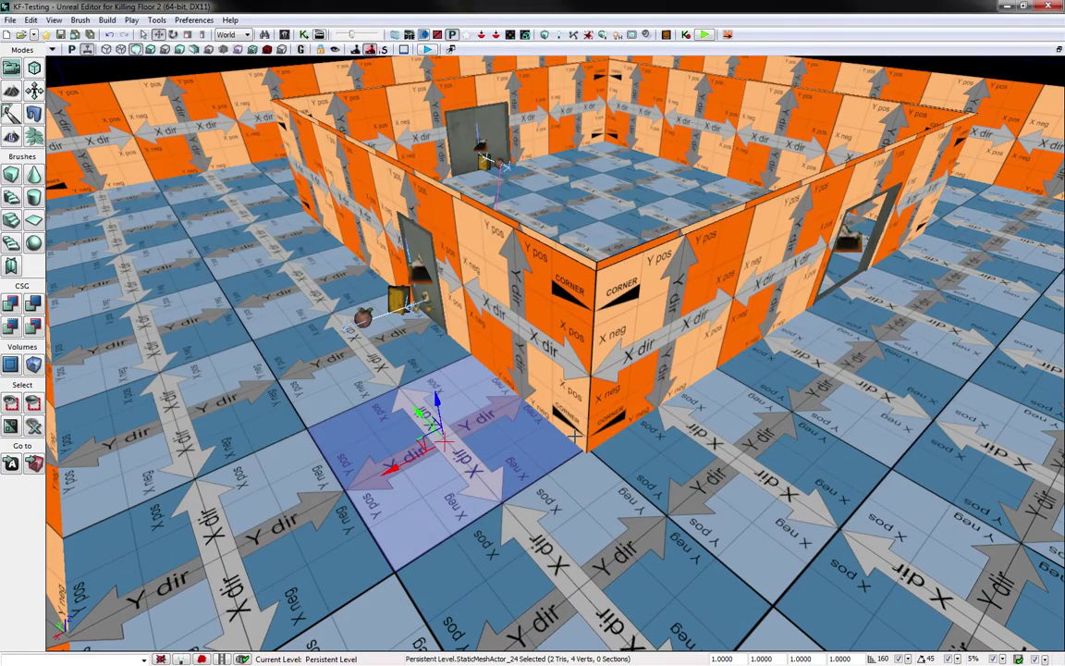
Step: Open the Actor Classes browser for adding actors to the level
key("w")
right_click_drag(580, 435, 441, 372)
key("w")
key("w")
key("s")
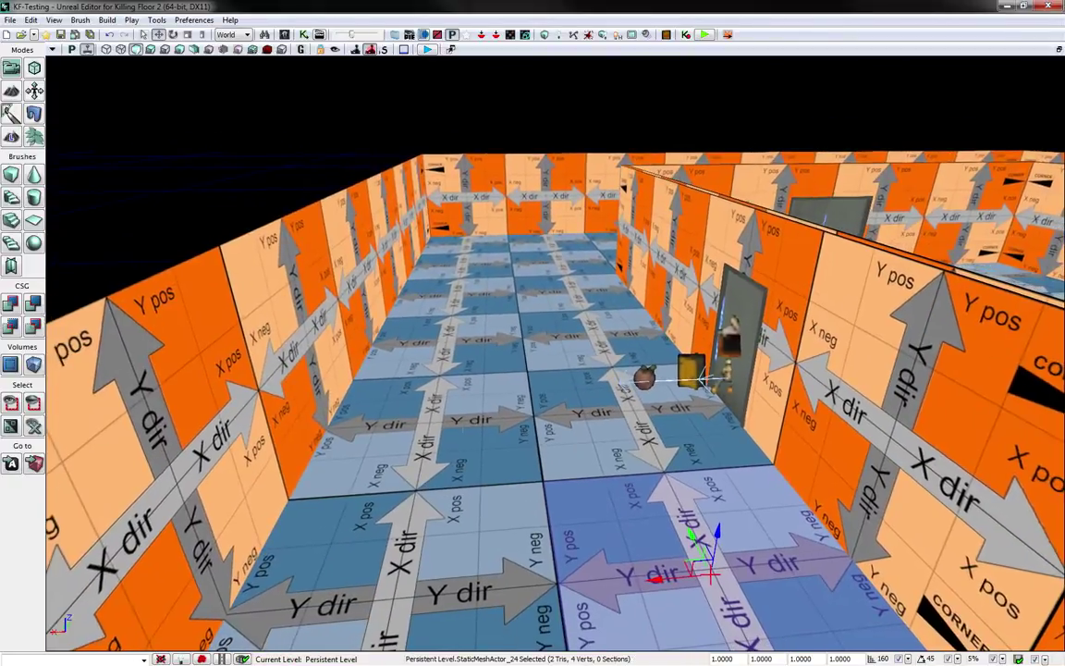
left_click(54, 20)
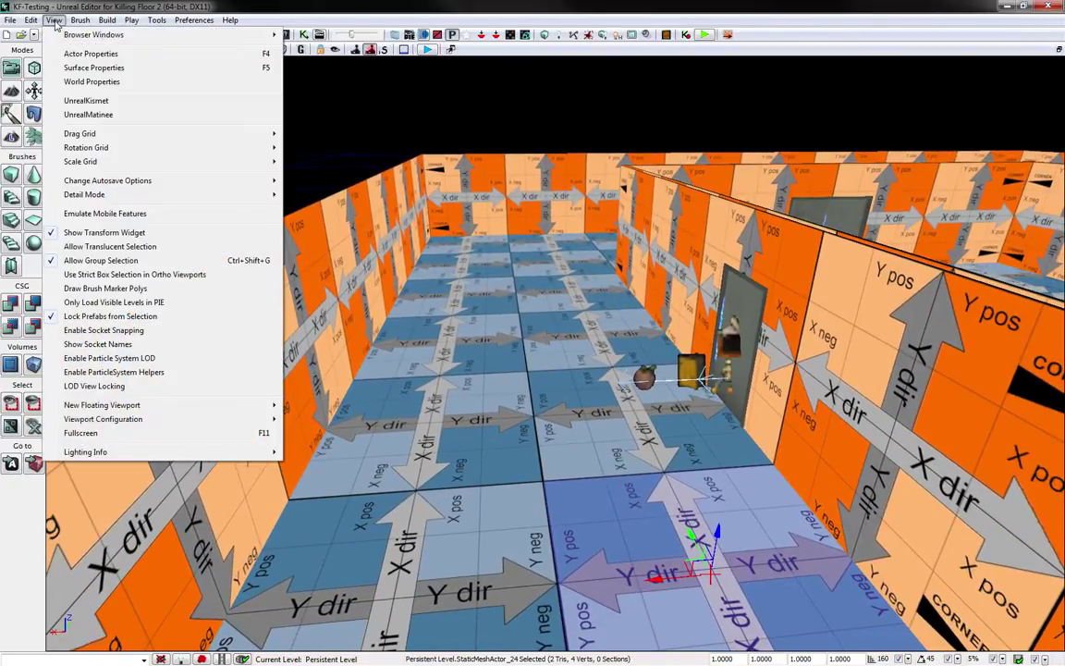
mouse_move(95, 41)
left_click(334, 50)
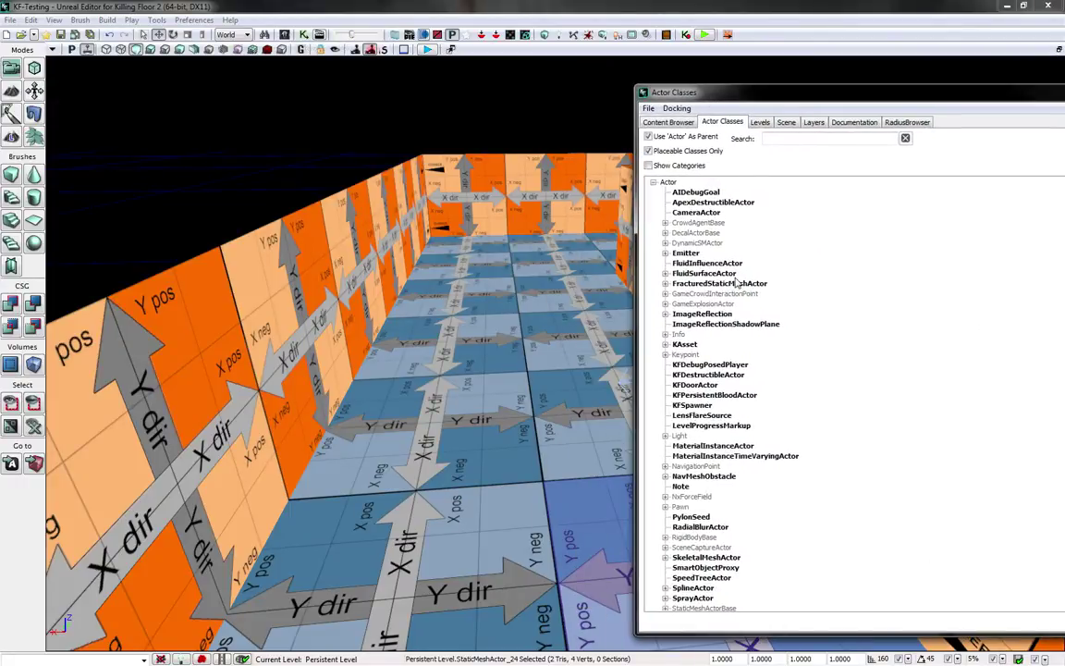
Step: Place a SkyLight actor from the Light class in the corridor between the walls and raise it off the floor
left_click(665, 436)
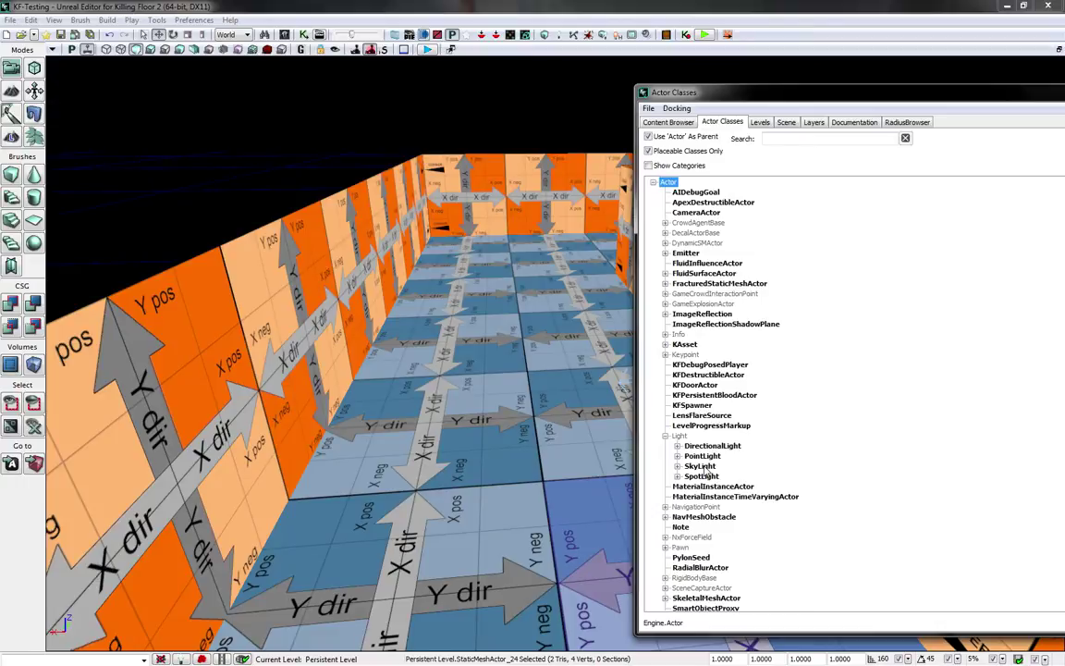
left_click(703, 467)
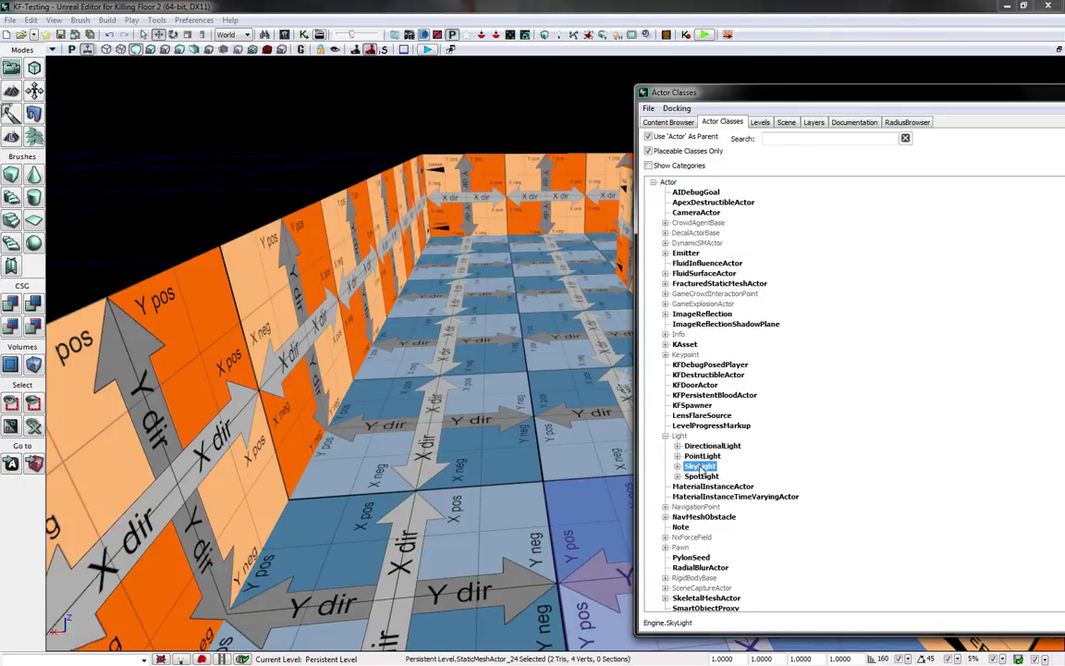
left_click(677, 467)
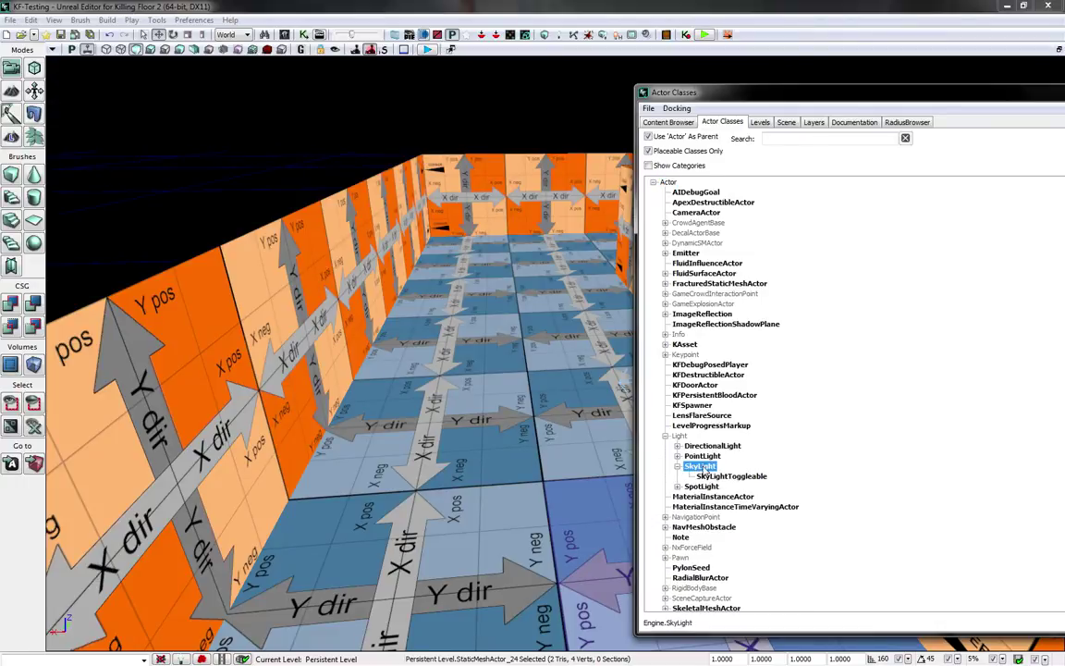
left_click(677, 467)
left_click_drag(699, 468, 552, 395)
left_click_drag(551, 350, 550, 139)
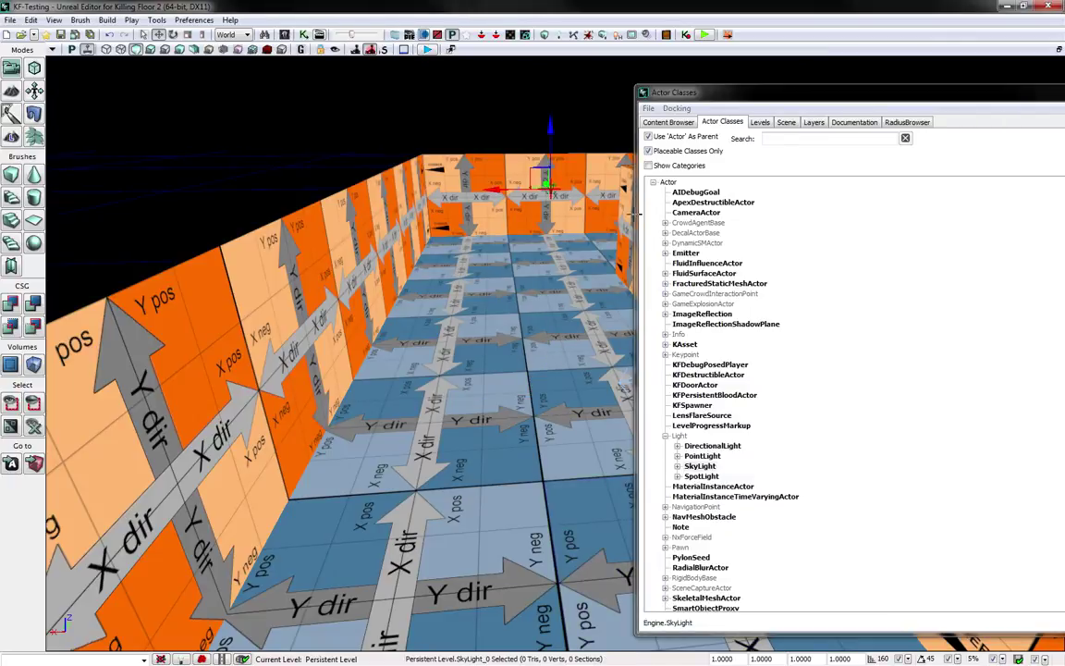
left_click_drag(757, 97, 1064, 97)
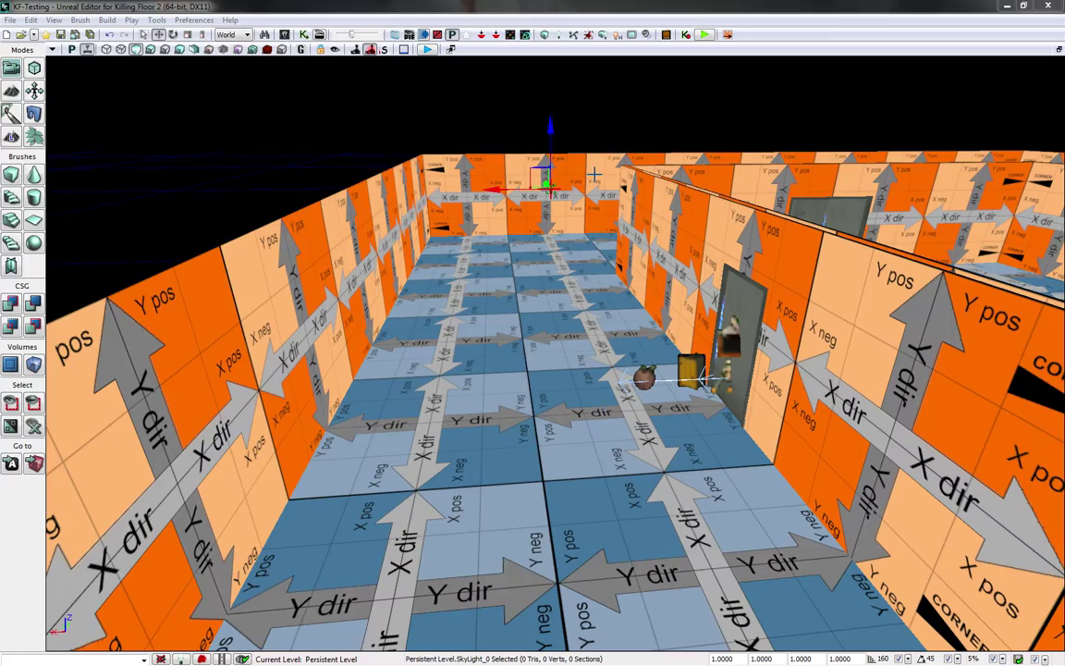
Step: Raise the SkyLight along the Z axis until it sits well above the walls
key("f")
right_click_drag(640, 213, 490, 245)
left_click_drag(583, 180, 581, 67)
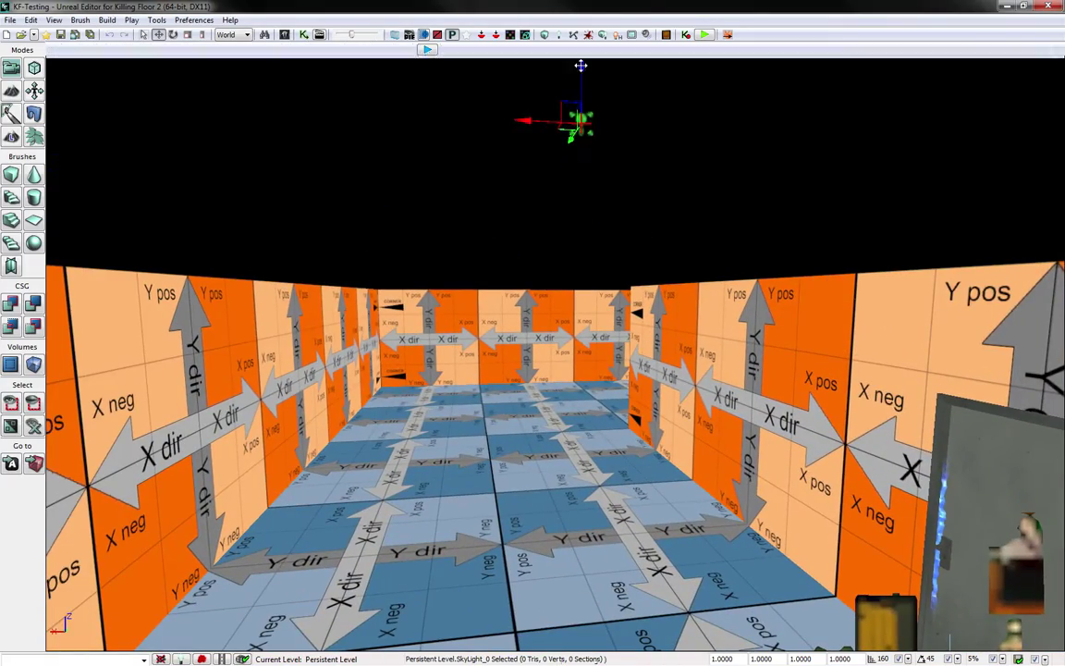
right_click_drag(580, 66, 592, 98)
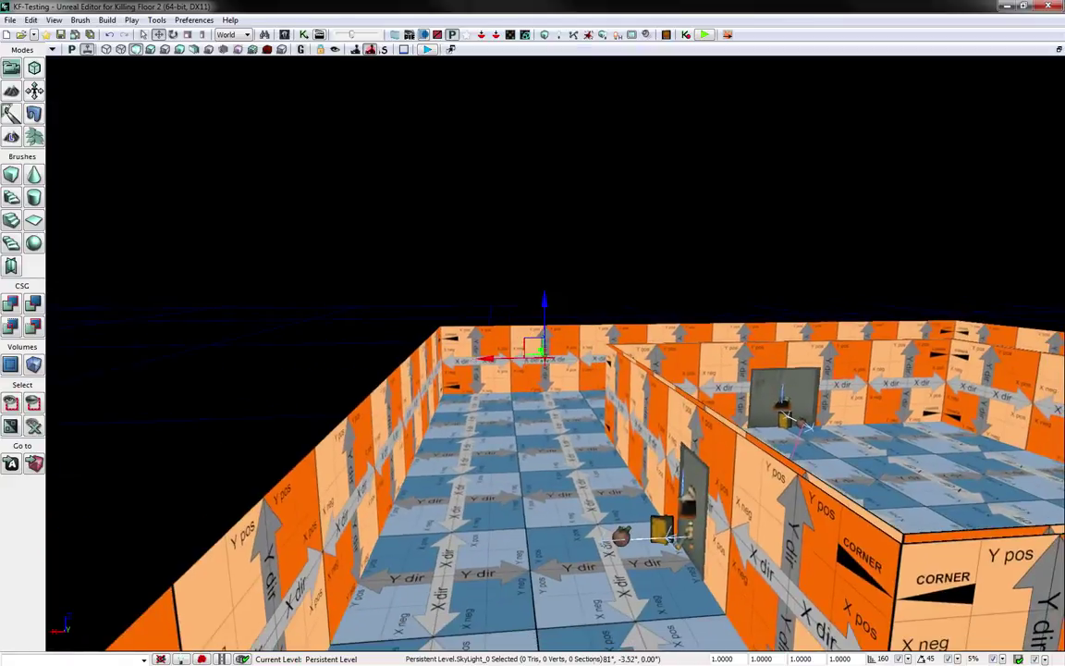
left_click_drag(546, 300, 544, 70)
right_click_drag(544, 69, 564, 58)
left_click_drag(531, 148, 549, 226)
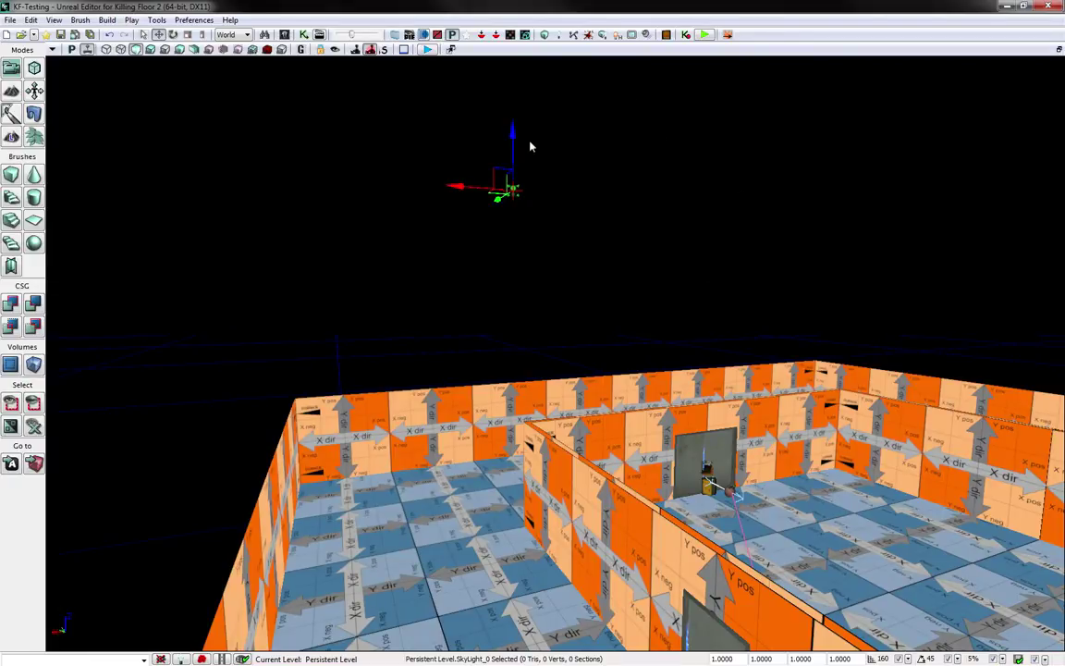
Step: Run Build All for the level and dismiss the Map Check results
right_click_drag(626, 319, 624, 398)
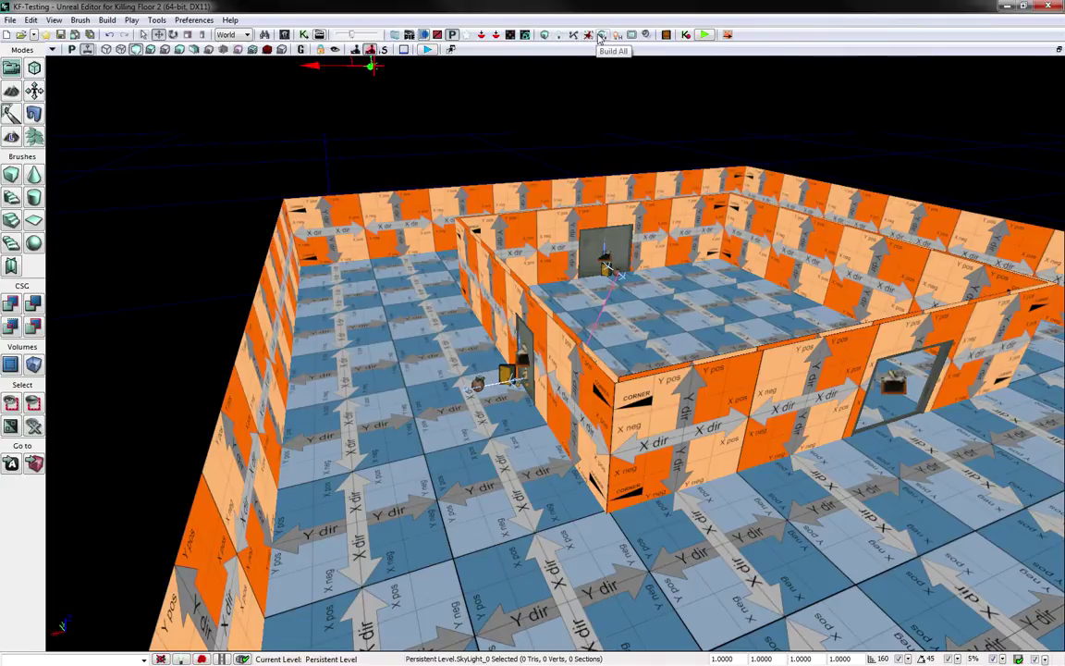
left_click(603, 35)
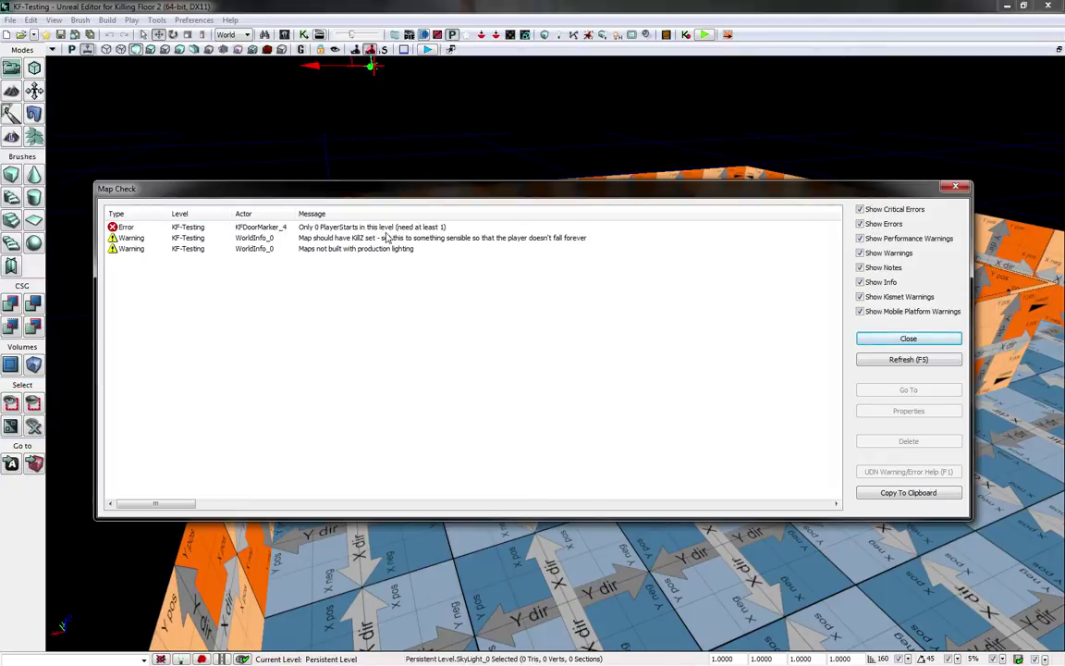
left_click(908, 339)
Step: Inspect the level in the Lit view mode and return the perspective viewport to Unlit
scroll(925, 342, "down", 3)
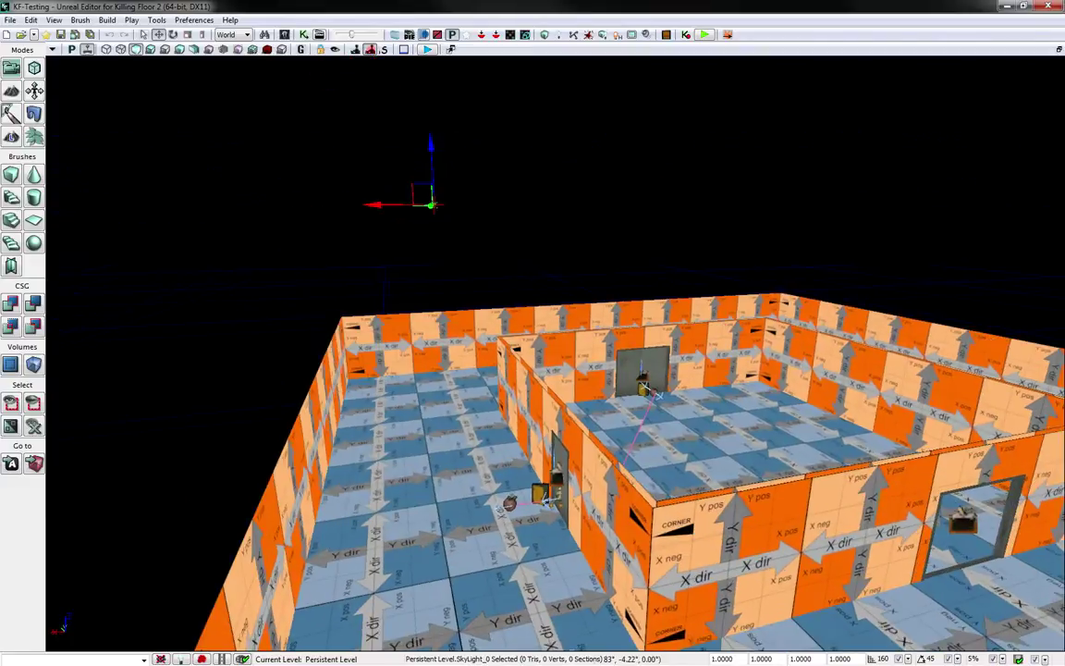
mouse_move(224, 169)
right_mouse_down()
mouse_move(277, 213)
mouse_move(243, 199)
mouse_move(225, 169)
right_mouse_up()
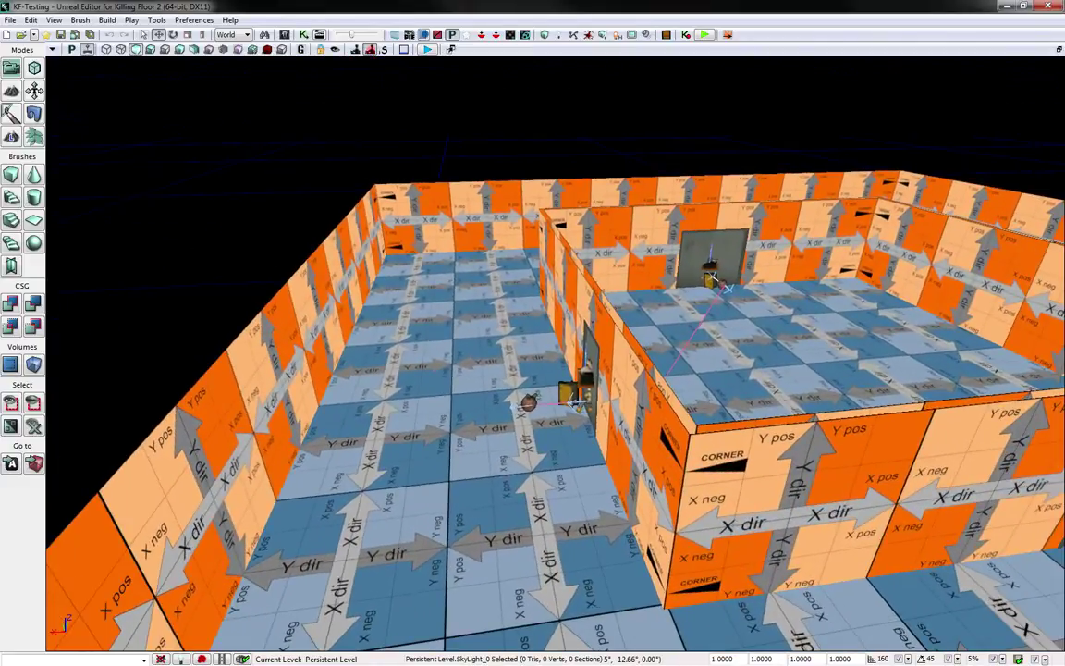
left_click(151, 51)
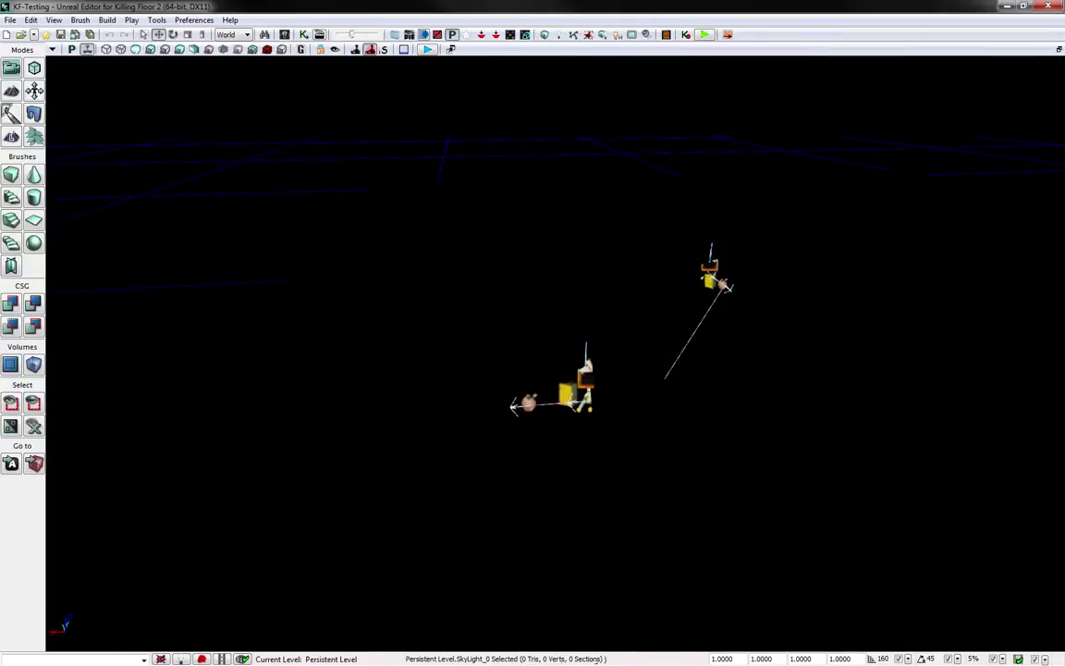
mouse_move(463, 324)
right_mouse_down()
mouse_move(629, 397)
mouse_move(444, 308)
mouse_move(453, 310)
right_mouse_up()
right_click_drag(347, 259, 419, 279)
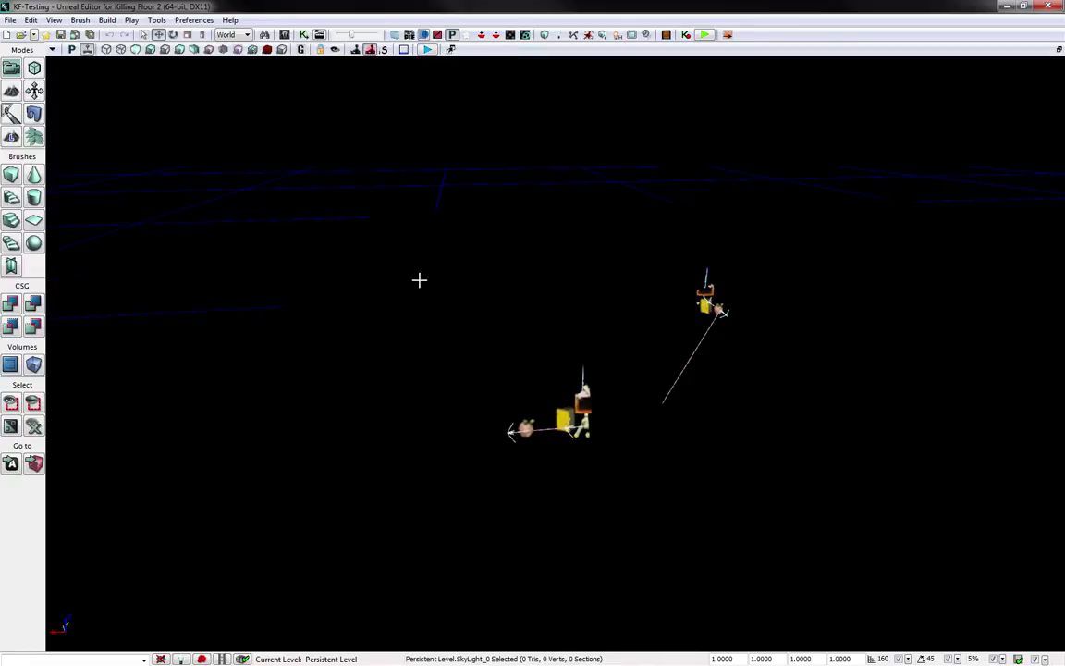
left_click(136, 51)
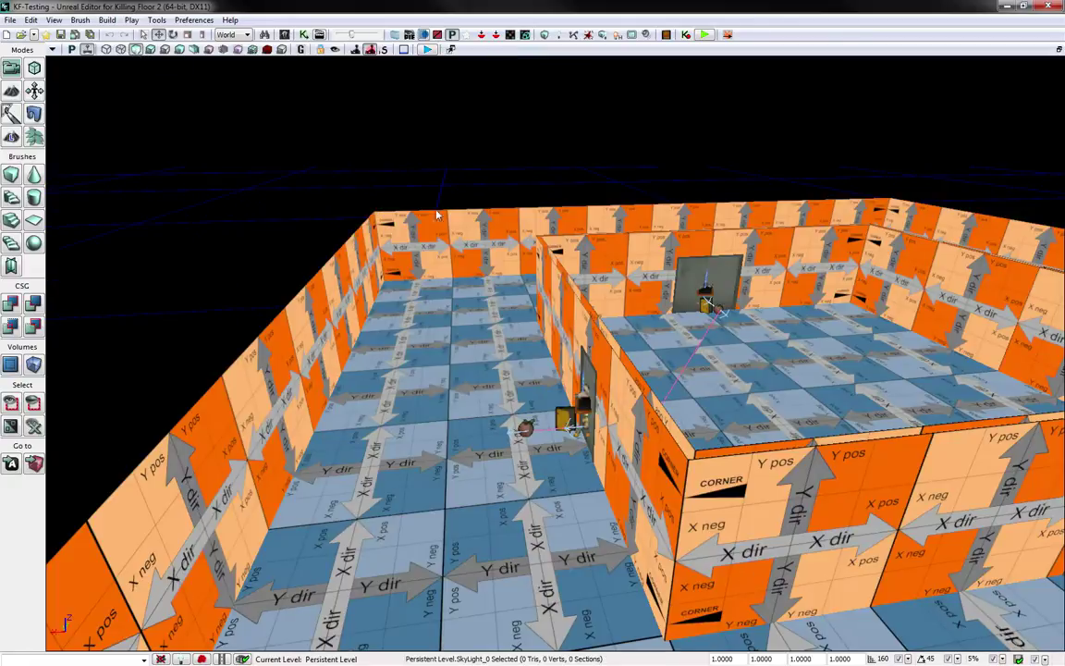
Step: Review the volume types that can be added to the level, without creating one
key("s")
right_click_drag(381, 183, 354, 168)
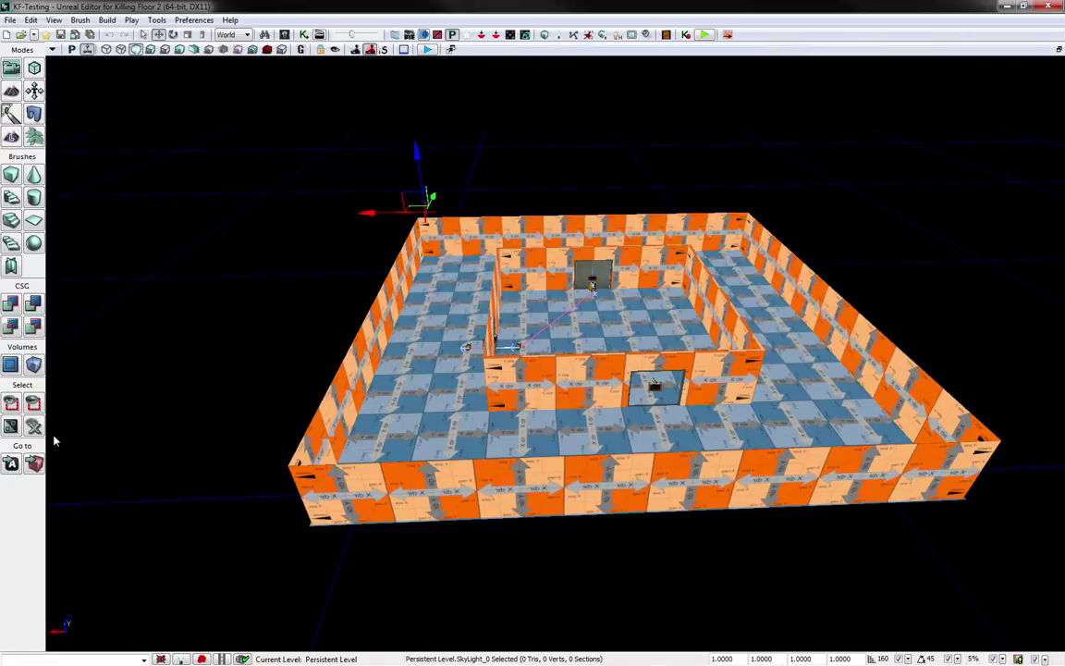
left_click(30, 366)
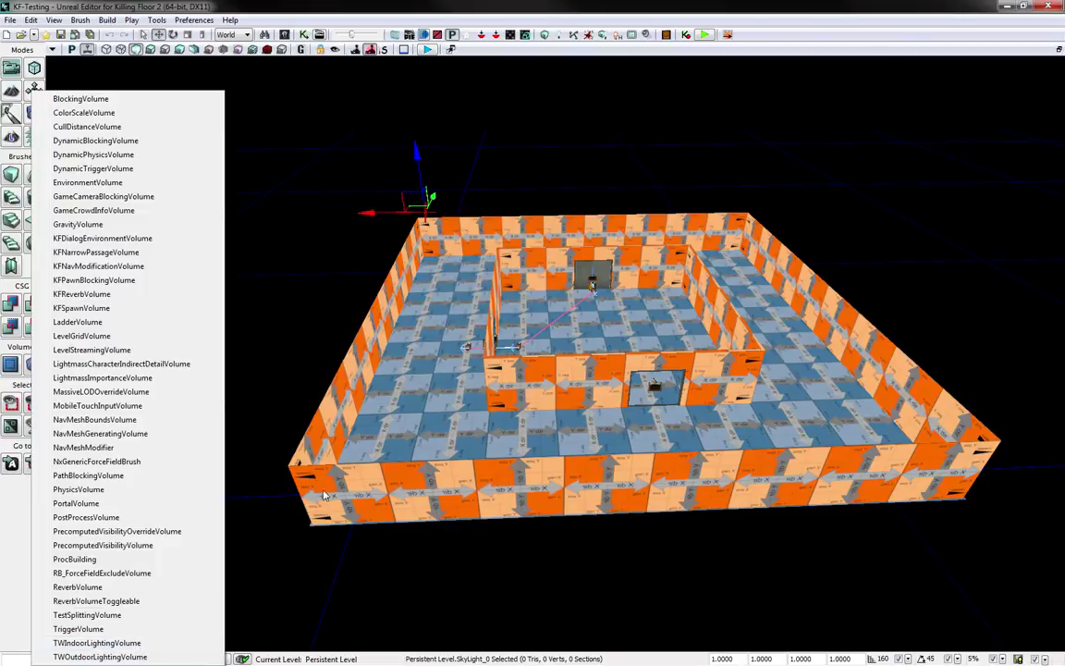
left_click(384, 433)
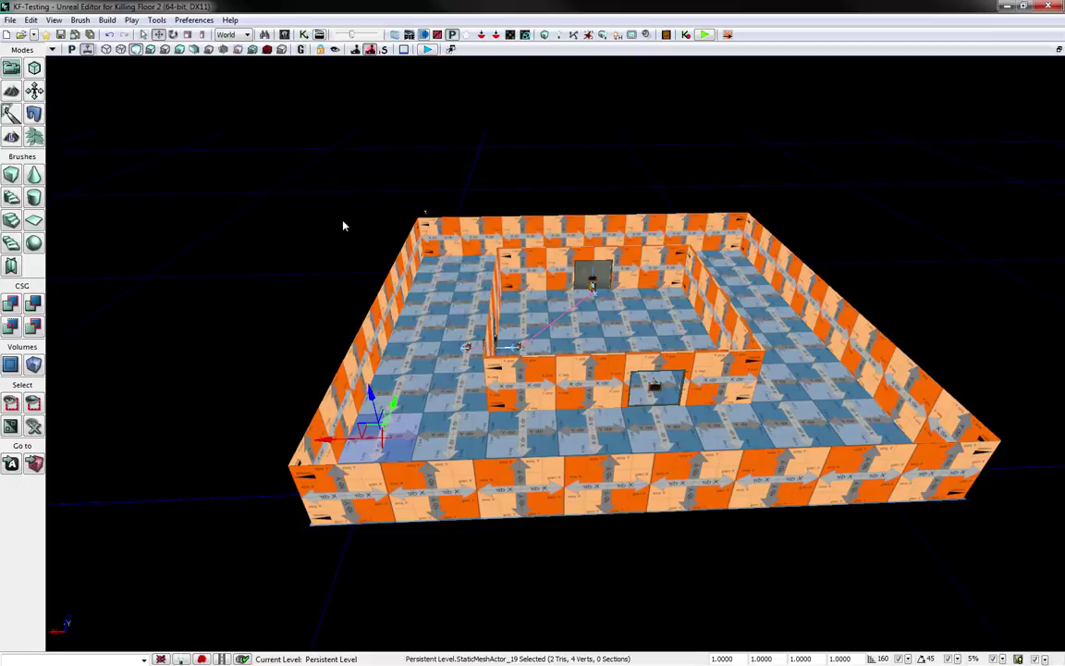
Step: Select the red builder brush located away from the level and save the map
right_click_drag(515, 335, 315, 328)
right_click_drag(453, 335, 467, 309)
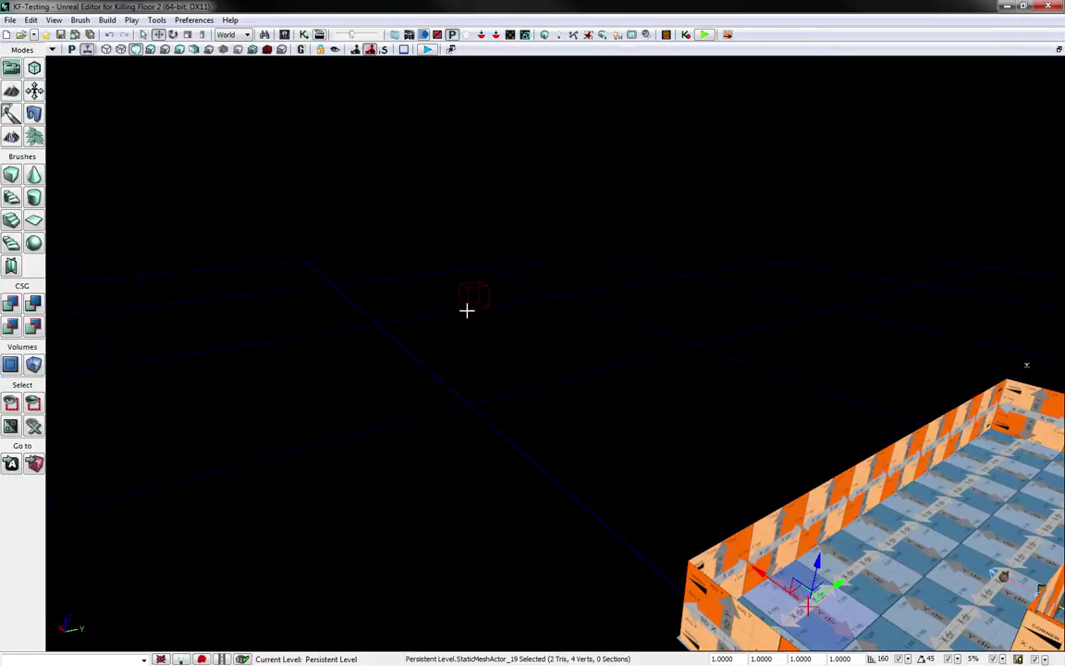
right_click_drag(553, 342, 615, 359)
left_click_drag(486, 217, 543, 334)
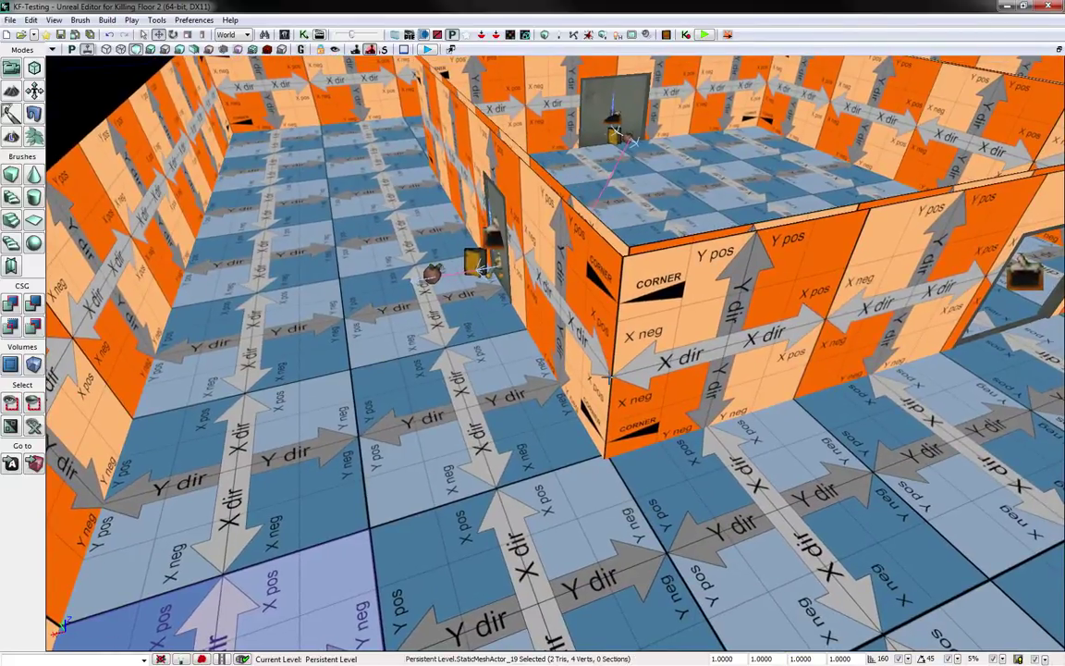
left_click(608, 377)
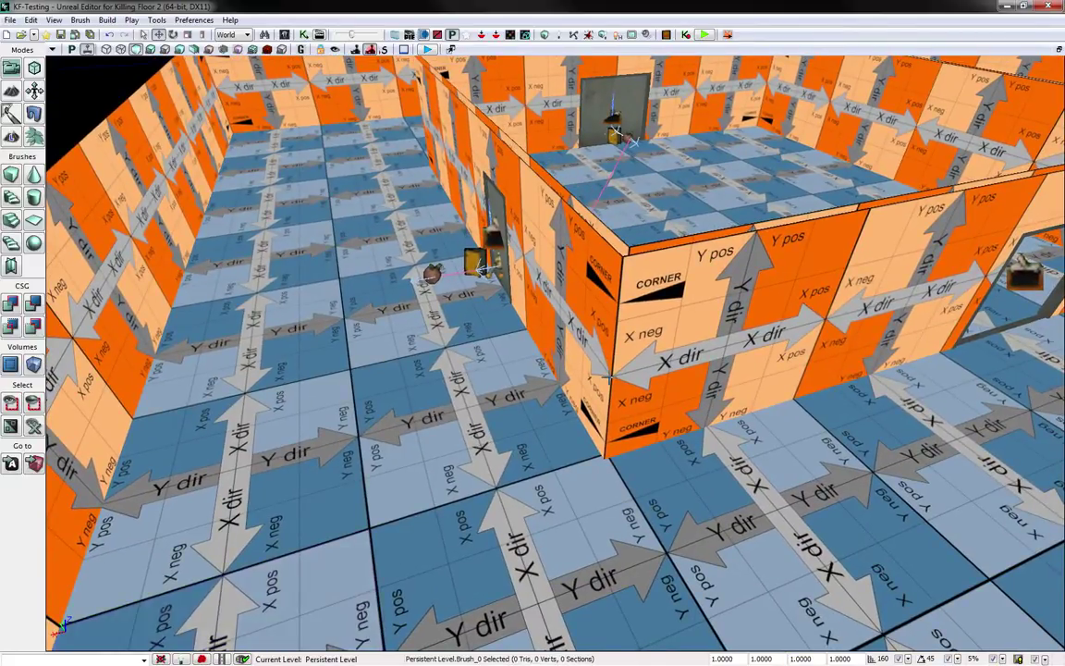
key("Home")
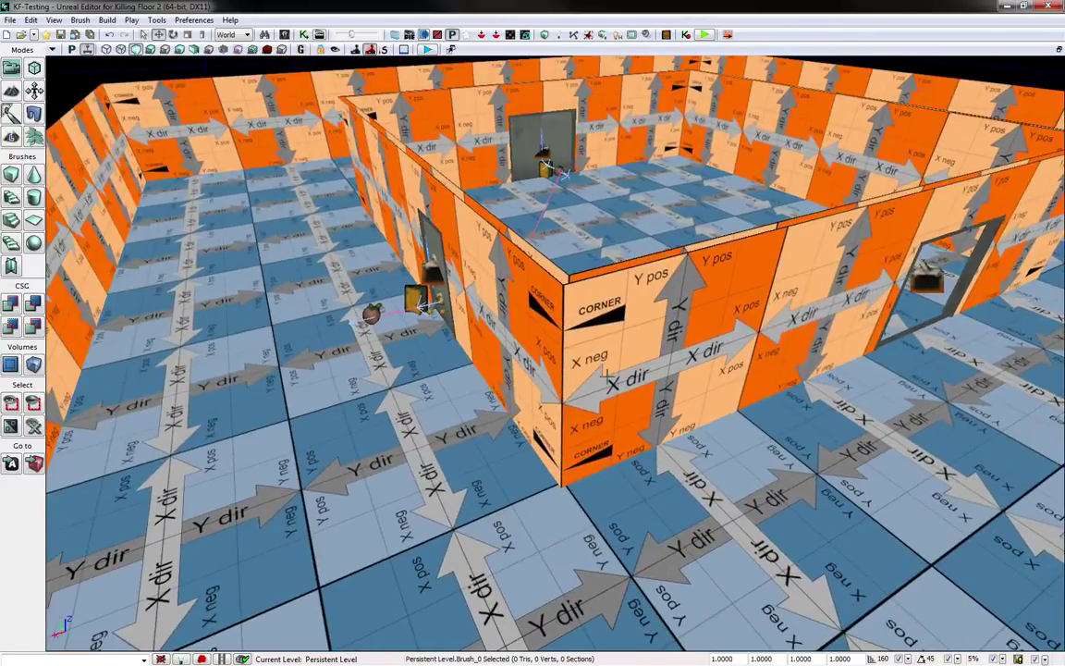
key("ctrl+s")
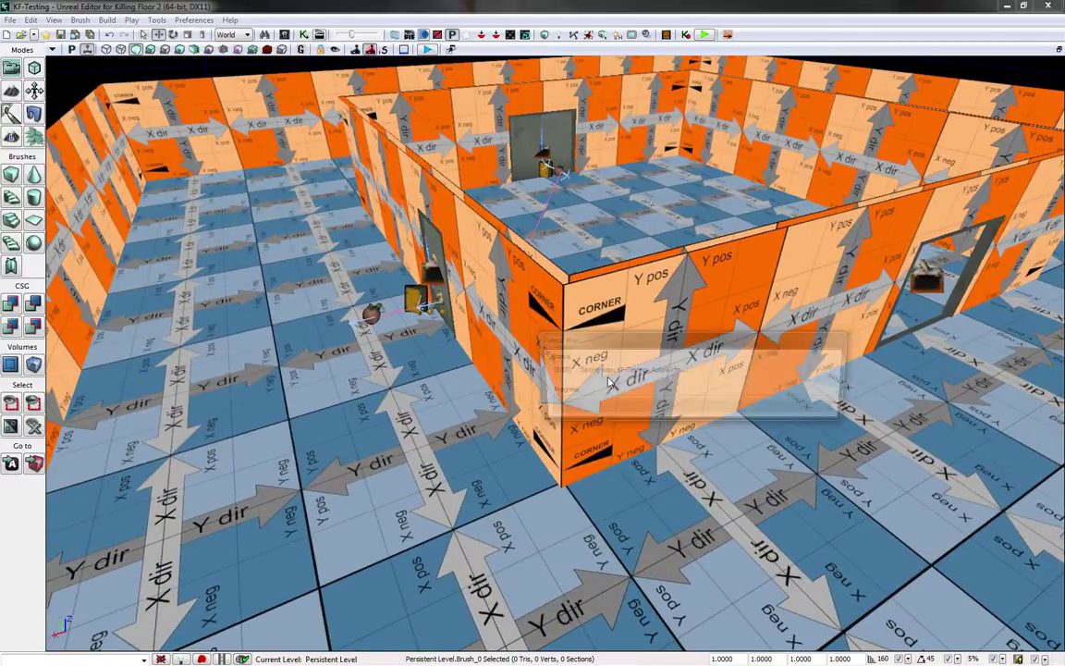
Step: Move the builder brush along the X axis into the walled inner room of the level
key("Home")
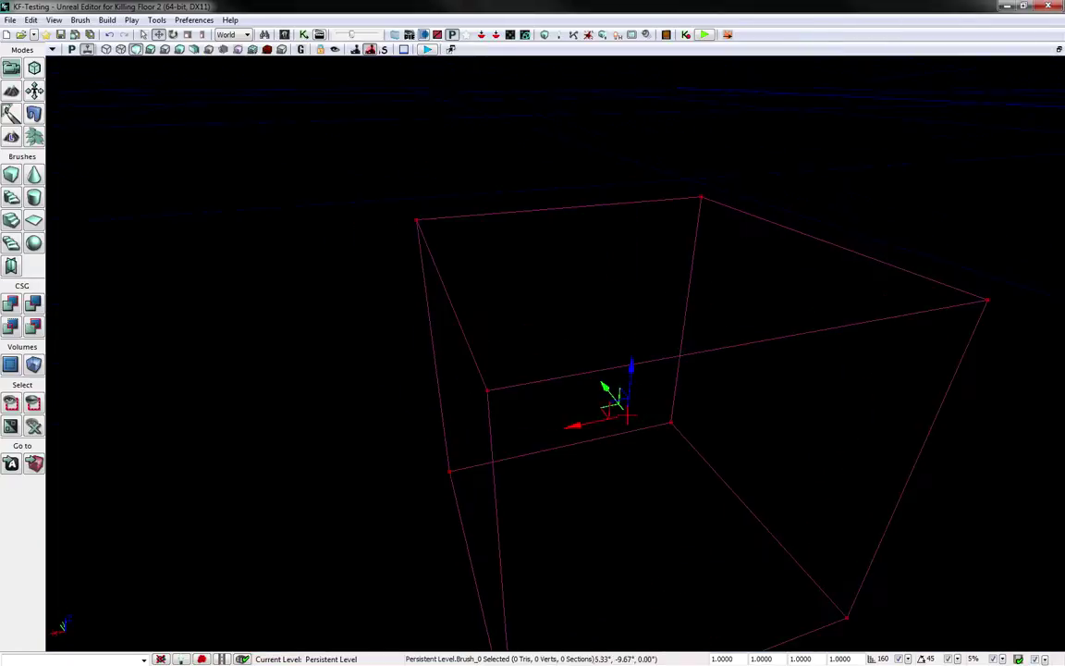
key("s")
mouse_move(563, 587)
right_mouse_down()
mouse_move(575, 601)
mouse_move(564, 606)
right_mouse_up()
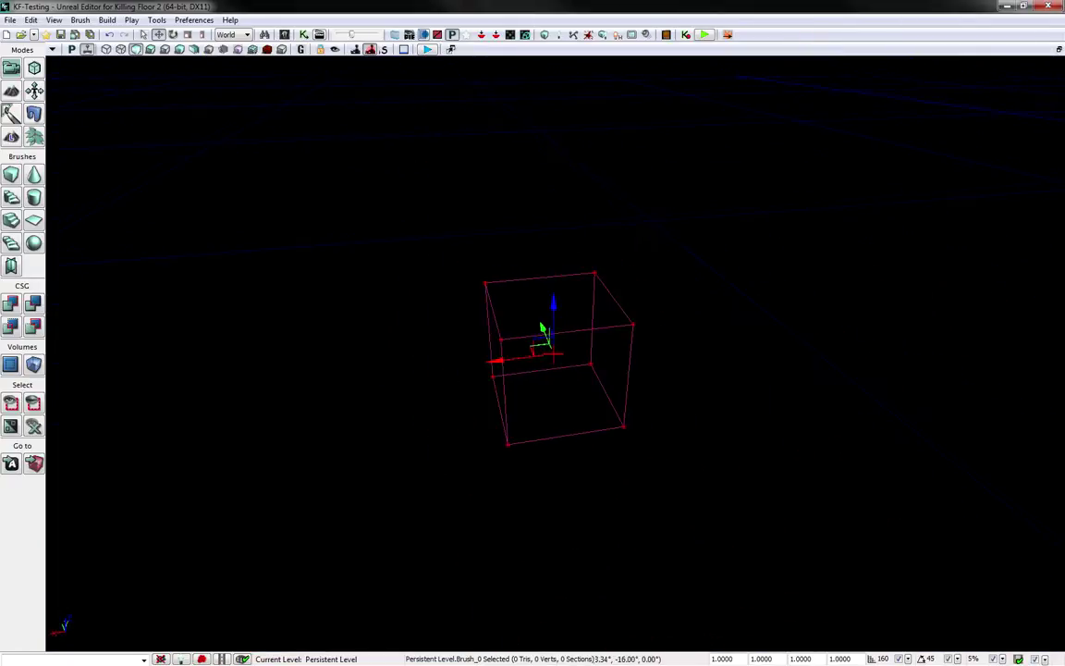
right_click_drag(617, 346, 617, 352)
key("w")
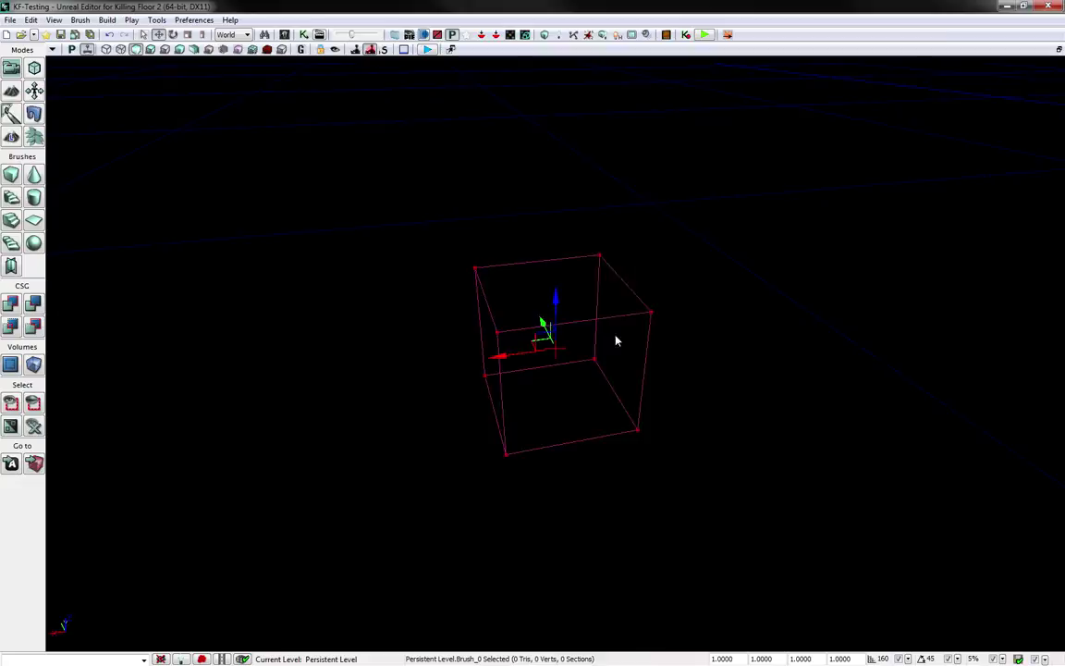
key("s")
mouse_move(617, 339)
right_mouse_down()
mouse_move(700, 331)
mouse_move(590, 336)
mouse_move(611, 334)
right_mouse_up()
key("w")
key("a")
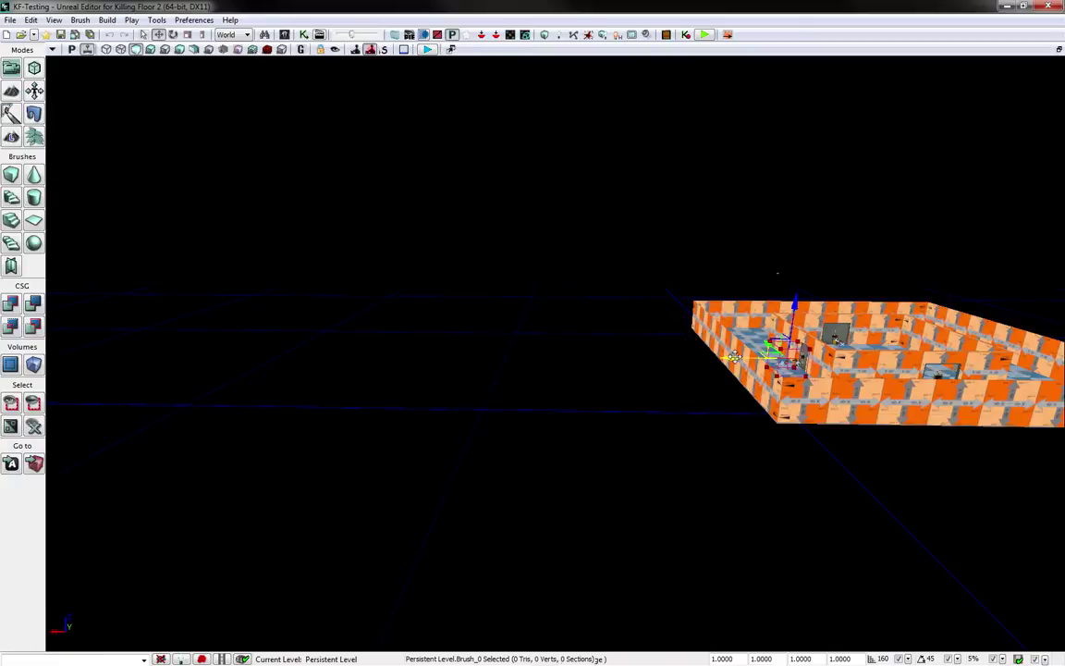
left_click_drag(732, 359, 855, 354)
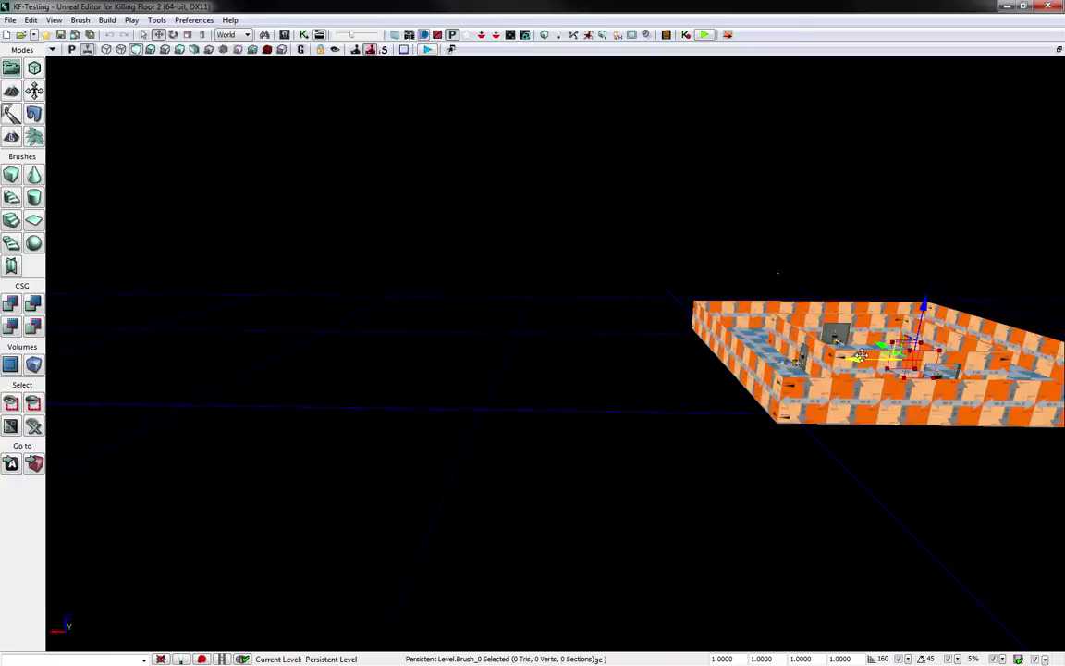
Step: Restore the four-viewport layout to check the builder brush's placement against the walls in the Front view
key("q")
mouse_move(856, 354)
right_mouse_down()
mouse_move(889, 341)
mouse_move(934, 370)
mouse_move(937, 342)
right_mouse_up()
key("w")
key("q")
key("w")
mouse_move(954, 230)
right_mouse_down()
mouse_move(955, 278)
mouse_move(954, 229)
right_mouse_up()
key("s")
key("w")
left_click(1060, 51)
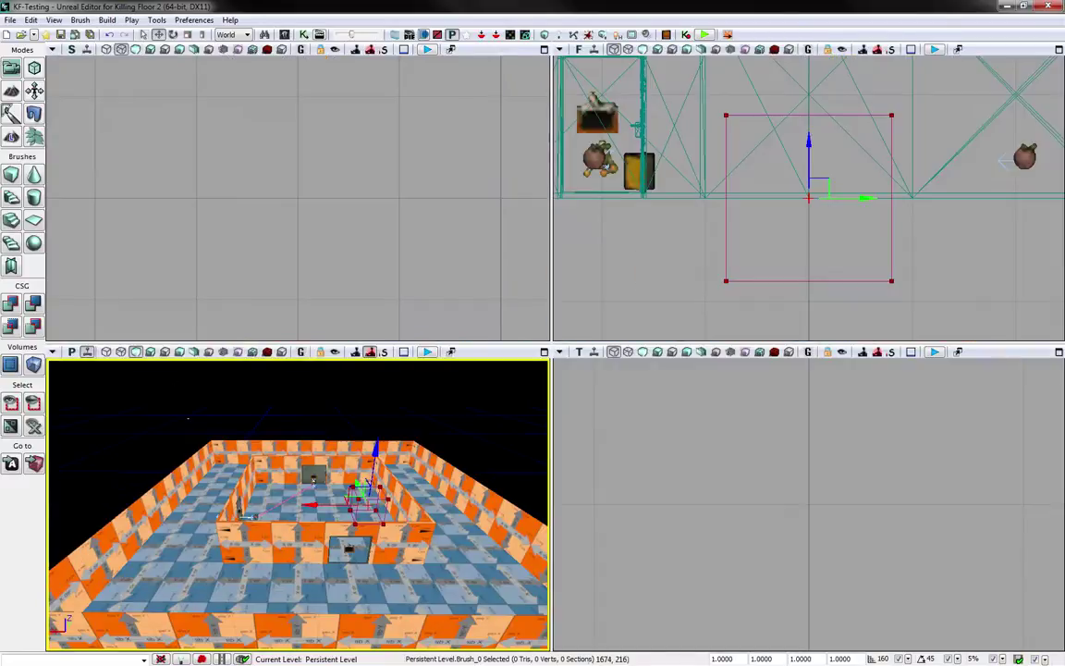
scroll(768, 219, "down", 2)
scroll(769, 219, "down", 4)
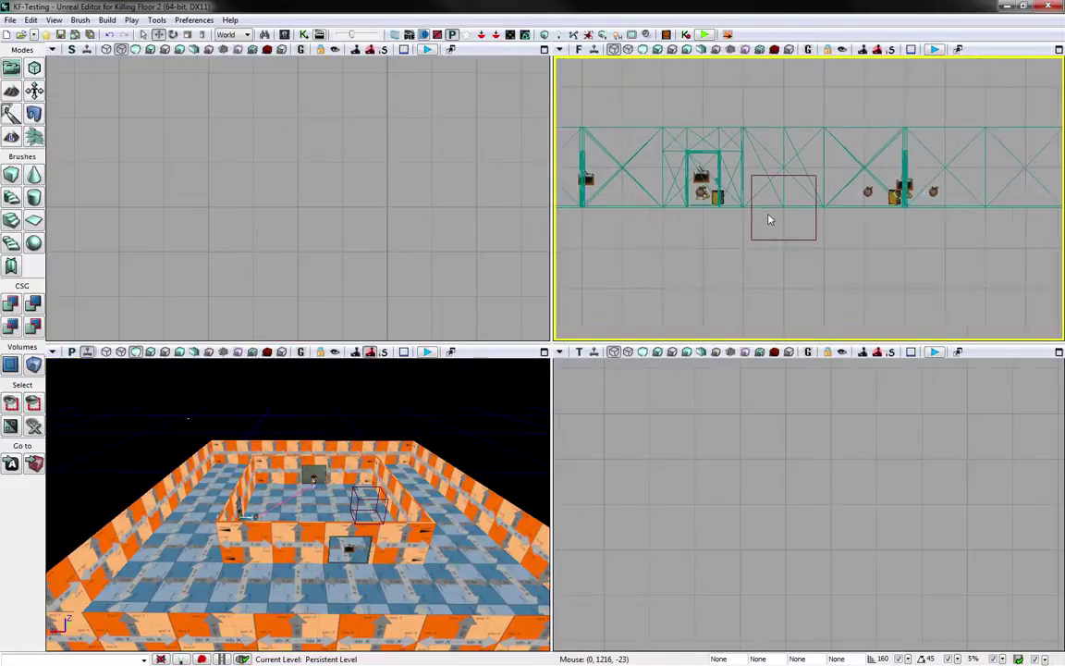
Step: Select the builder brush, keep the 160-unit grid snap, and move the brush along the Y axis to centre it on the level
left_click(759, 215)
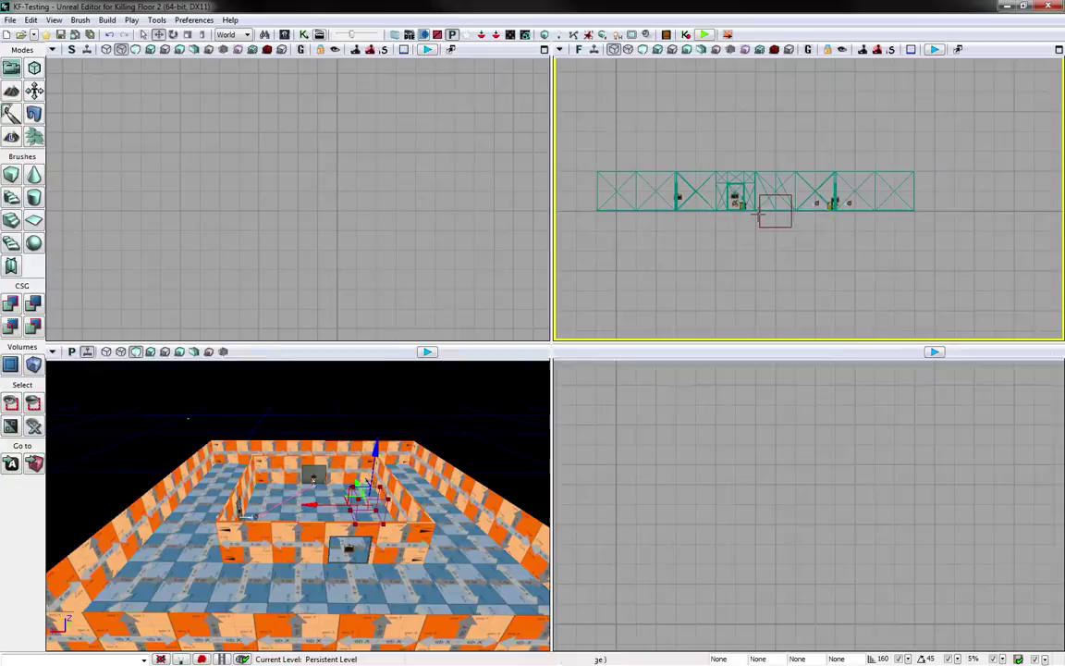
left_click(898, 658)
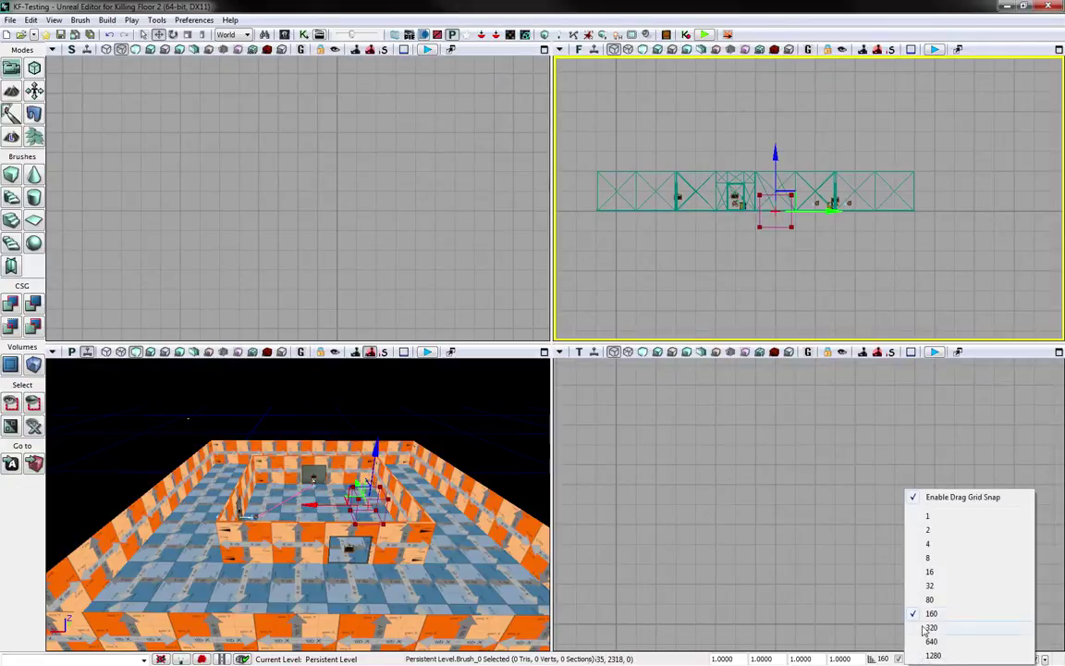
left_click(884, 659)
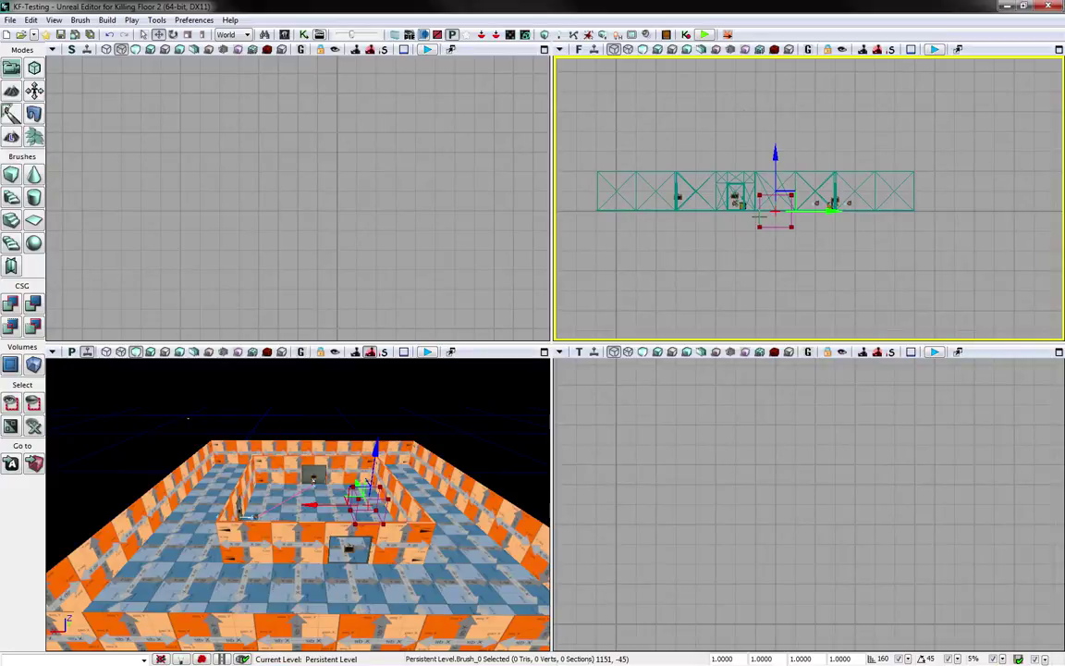
key("Home")
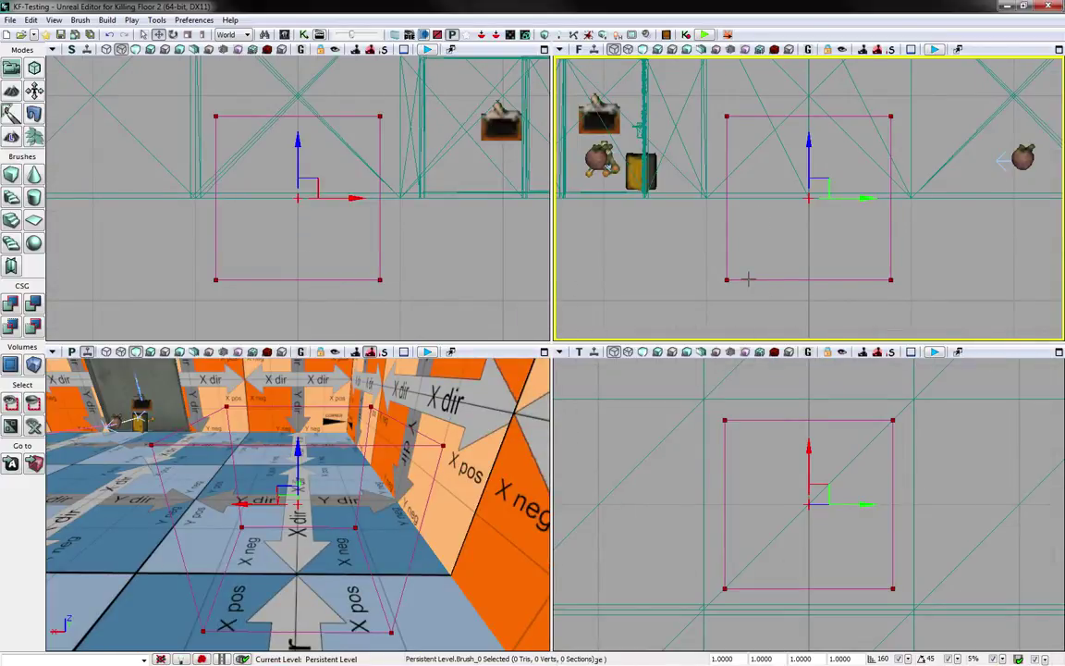
scroll(748, 279, "down", 8)
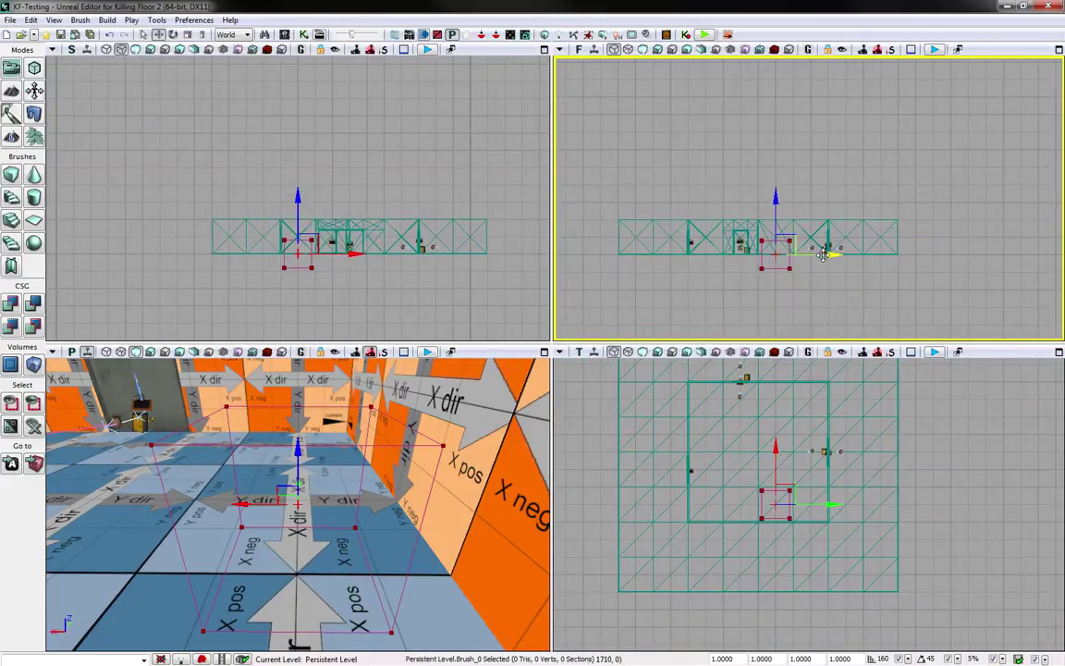
mouse_move(832, 250)
left_mouse_down()
mouse_move(862, 252)
mouse_move(835, 248)
left_mouse_up()
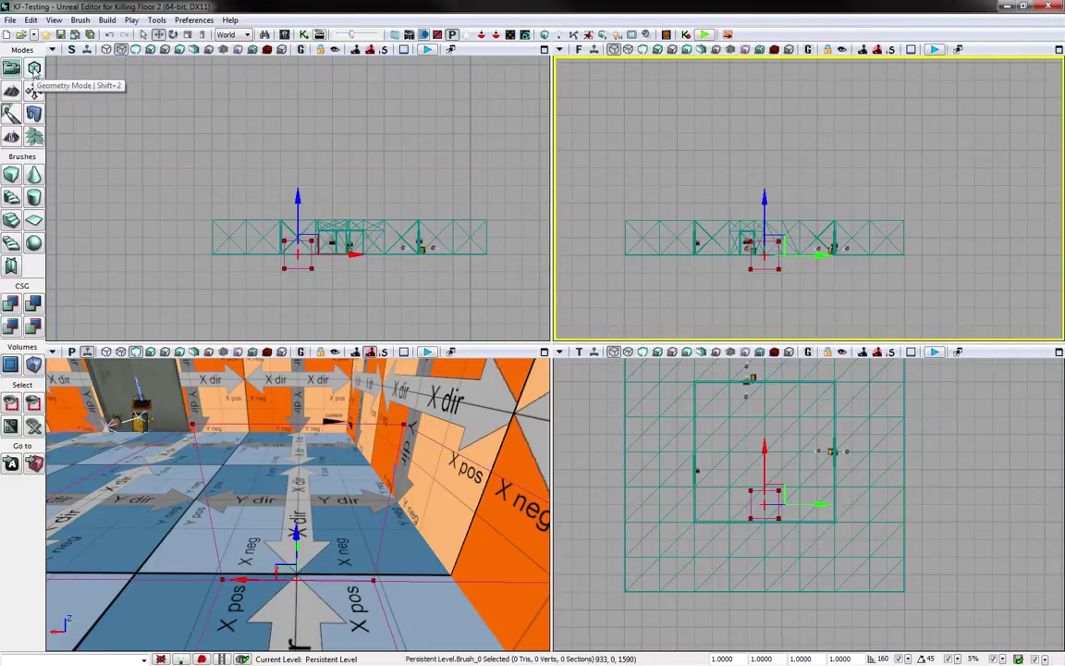
Step: Enter Geometry Mode and snap the builder brush's corner vertices onto the grid in the Front view
left_click(34, 68)
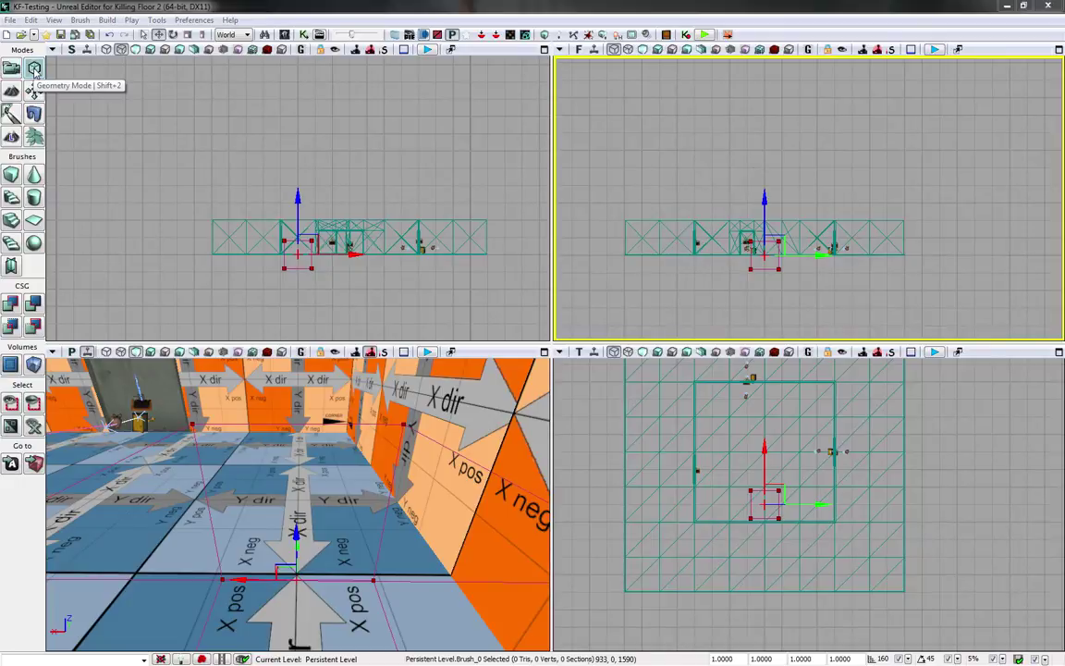
left_click_drag(650, 245, 557, 317)
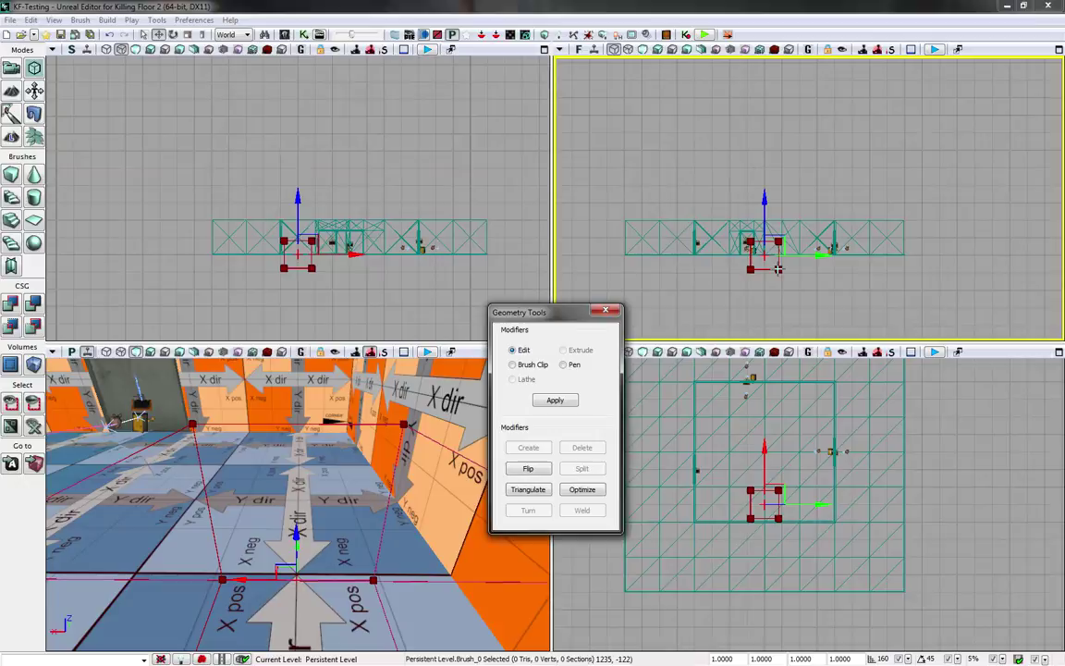
left_click(779, 269)
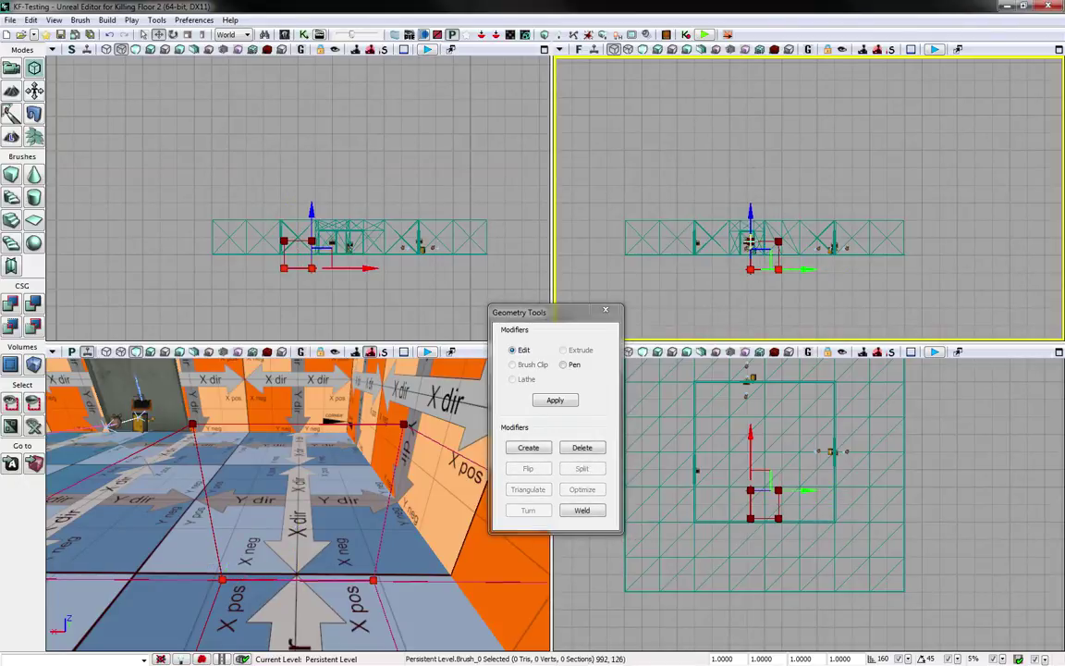
left_click(750, 241)
left_click(780, 242)
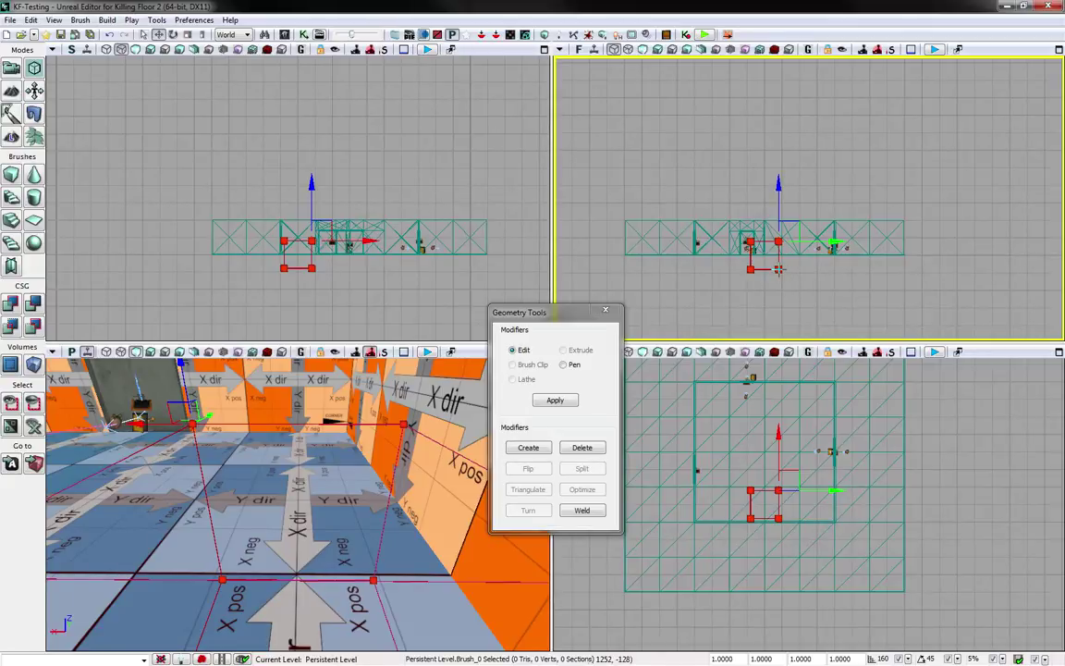
left_click_drag(779, 269, 805, 293, "ctrl")
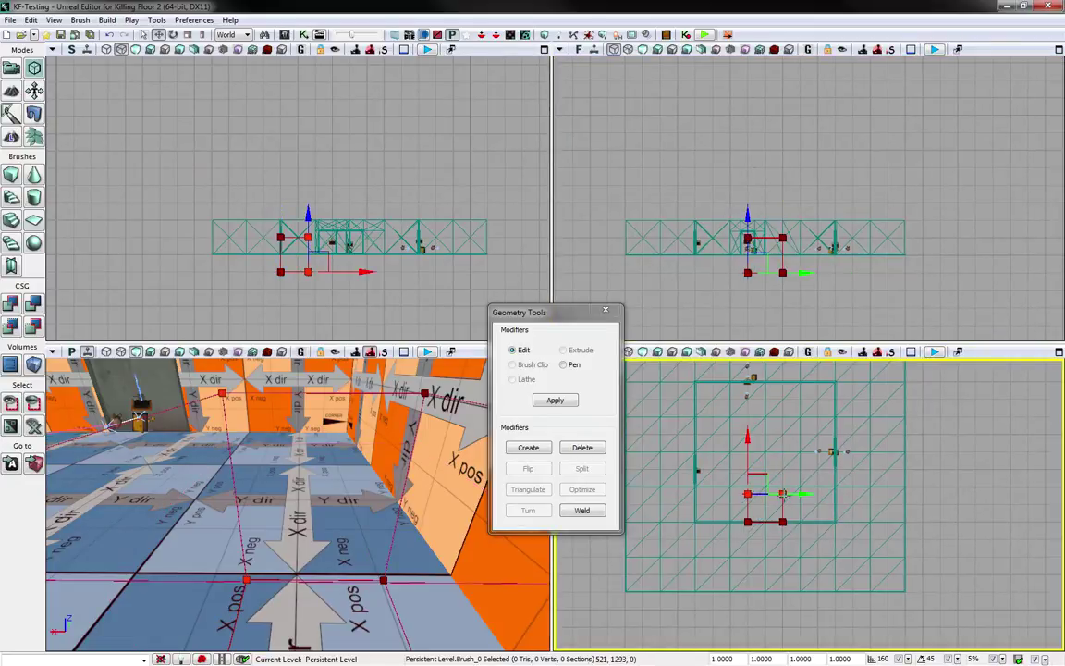
Step: Align the builder brush's inner pair of corner vertices with the grid in the Top view
left_click(783, 488, "ctrl")
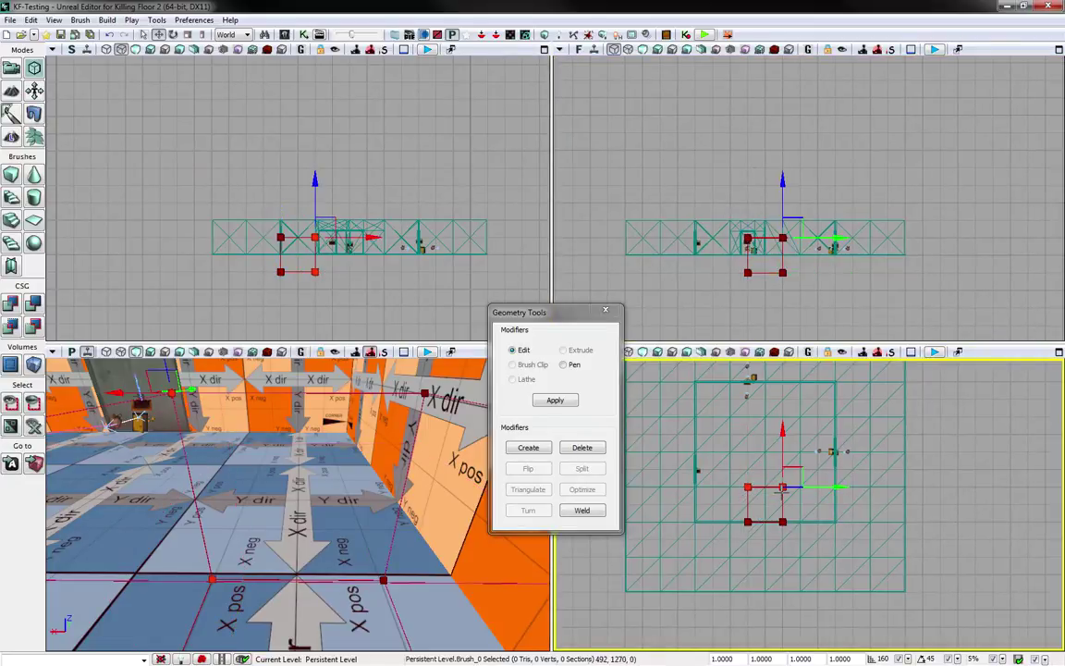
left_click(747, 486)
left_click(747, 487, "ctrl")
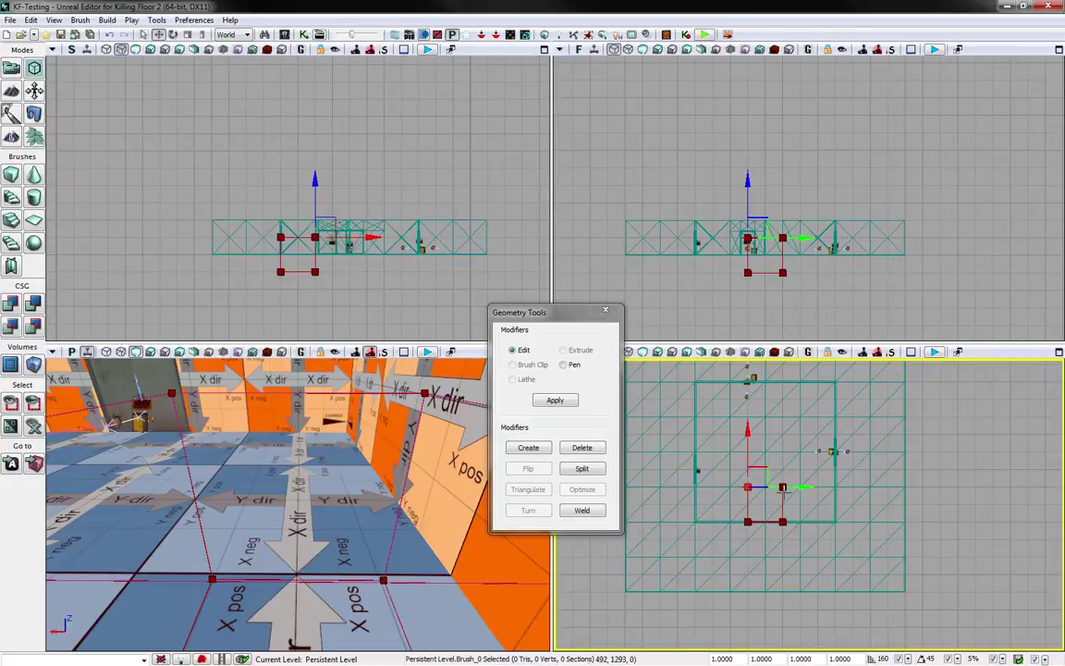
Step: Stretch the builder brush along the Y axis past both outer walls and raise its upper edges above the wall tops
left_click(782, 272)
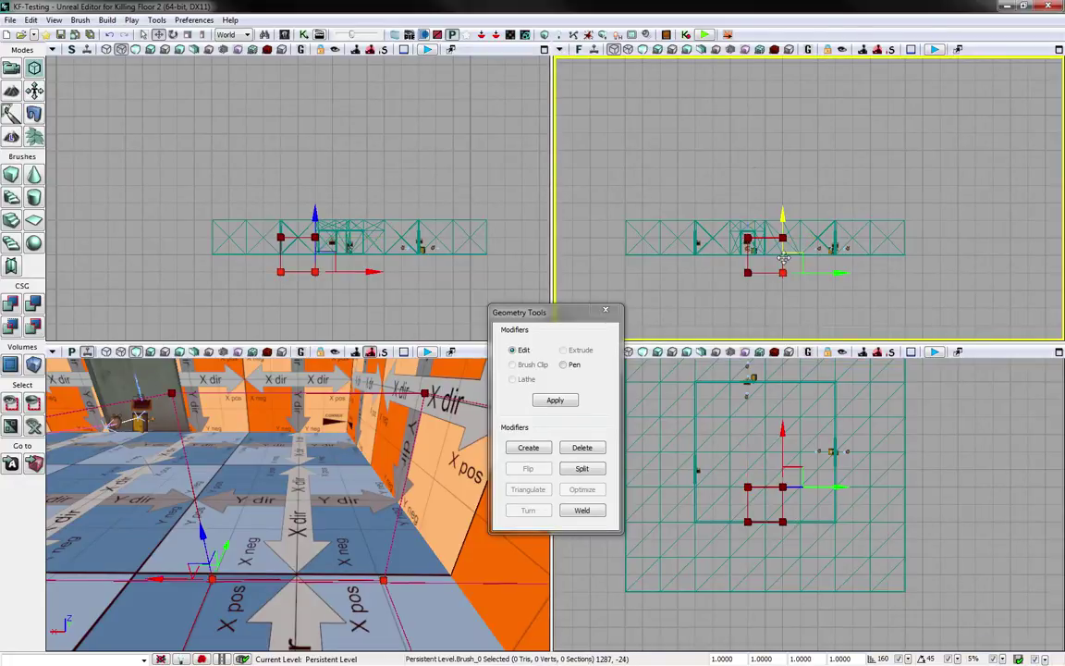
left_click(783, 256)
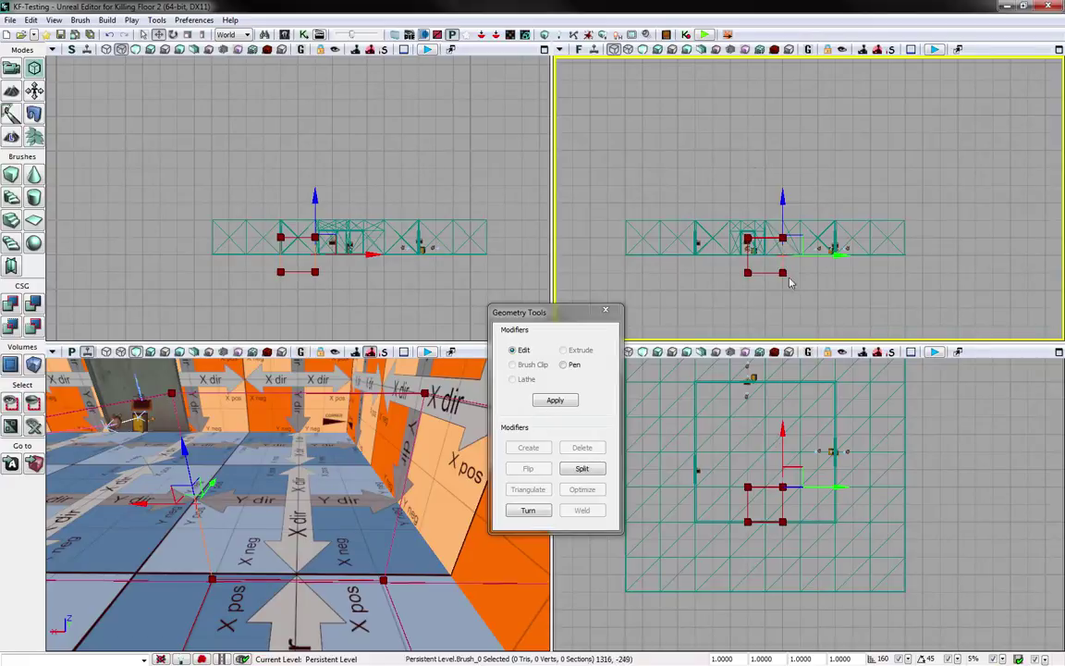
left_click_drag(824, 251, 953, 256)
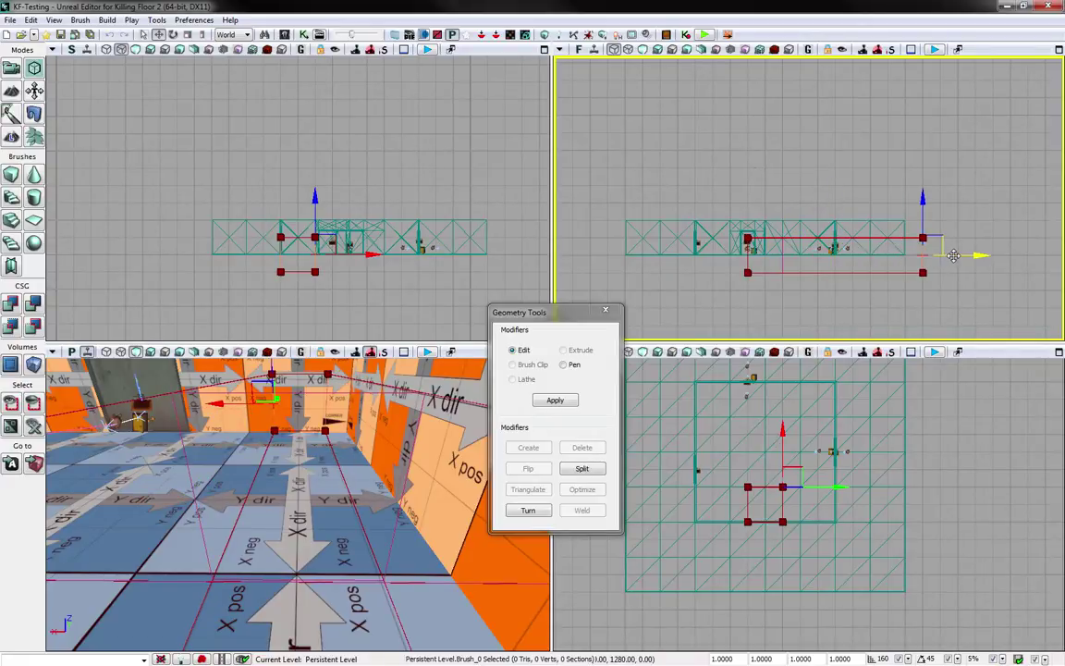
left_click(749, 257)
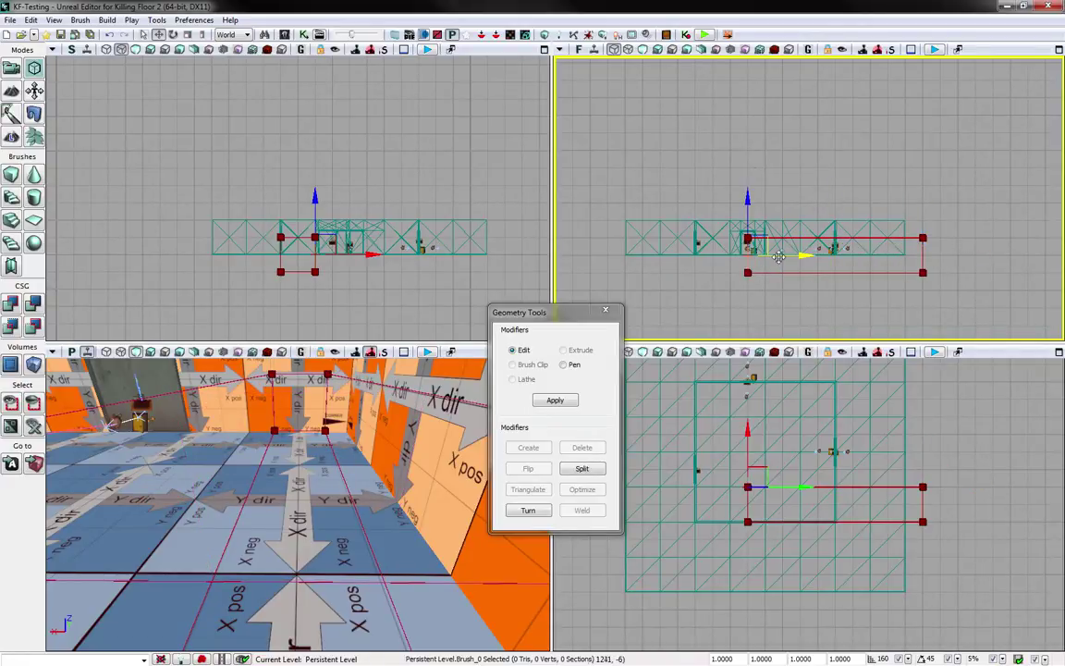
mouse_move(797, 253)
left_mouse_down()
mouse_move(639, 245)
mouse_move(655, 250)
left_mouse_up()
left_click(771, 238)
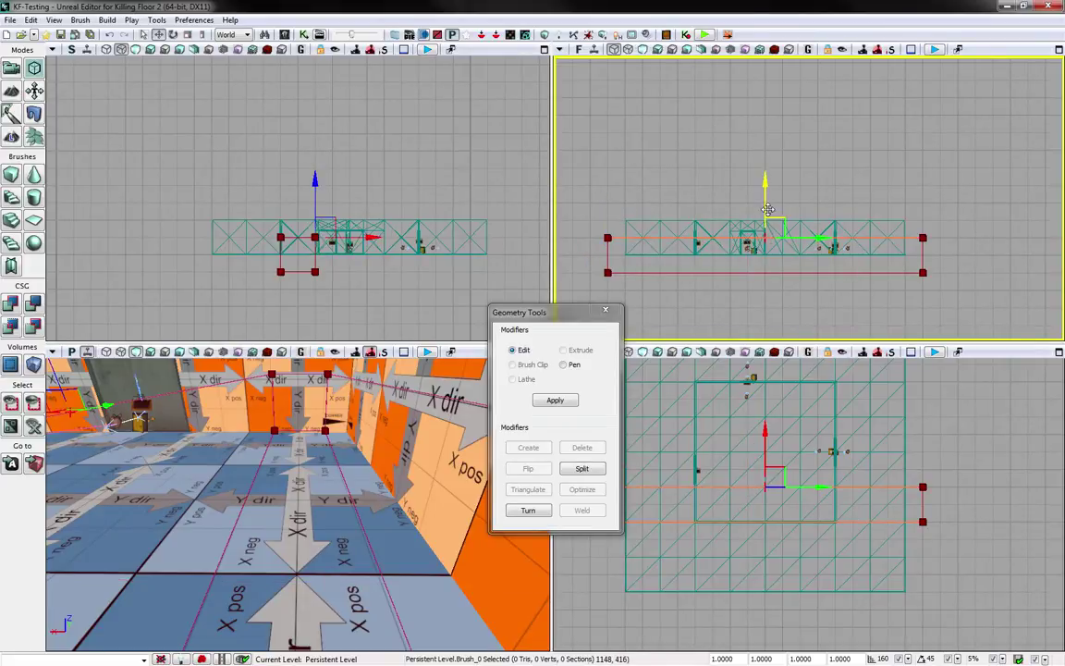
left_click_drag(766, 208, 766, 174)
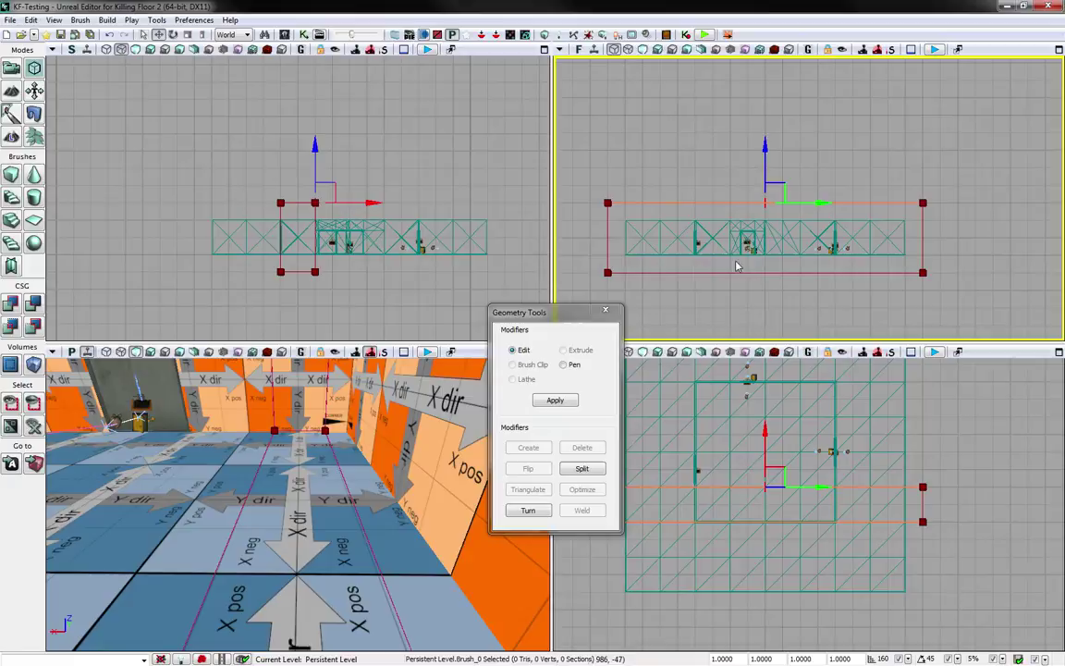
Step: Stretch the builder brush along the X axis past both outer walls in the Side view and leave Geometry Mode
left_click(314, 233)
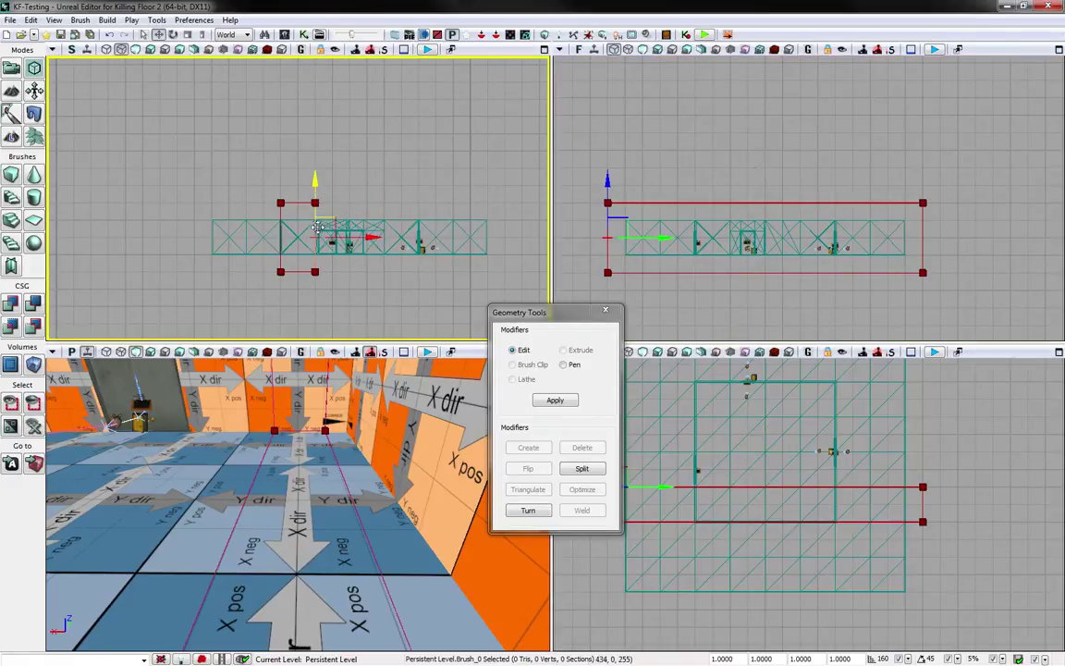
left_click_drag(316, 237, 515, 247)
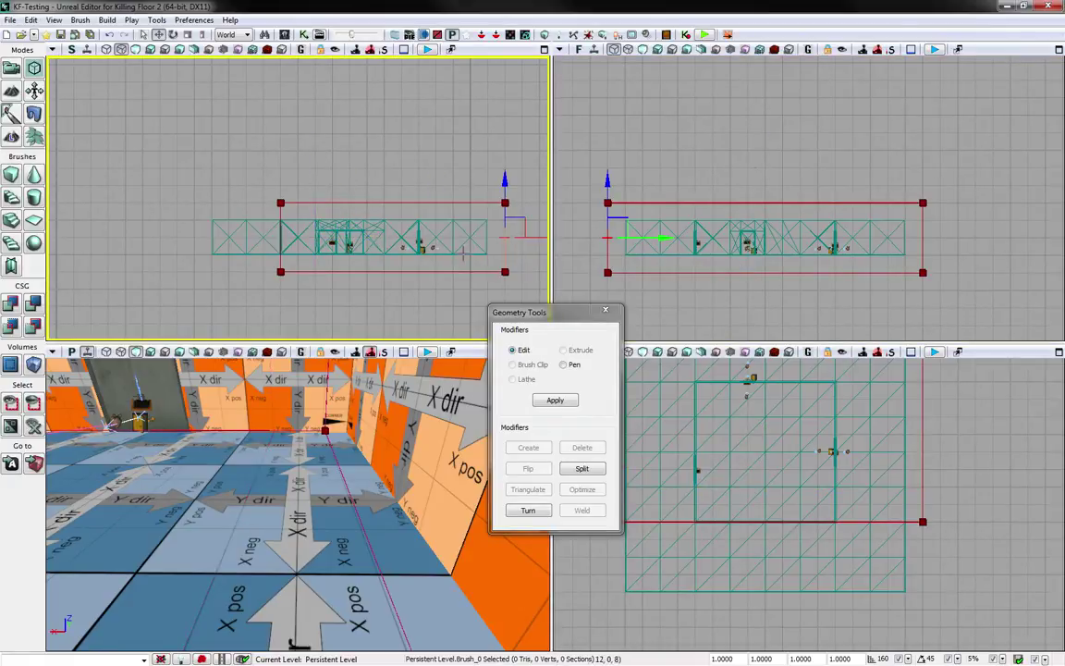
left_click(277, 236)
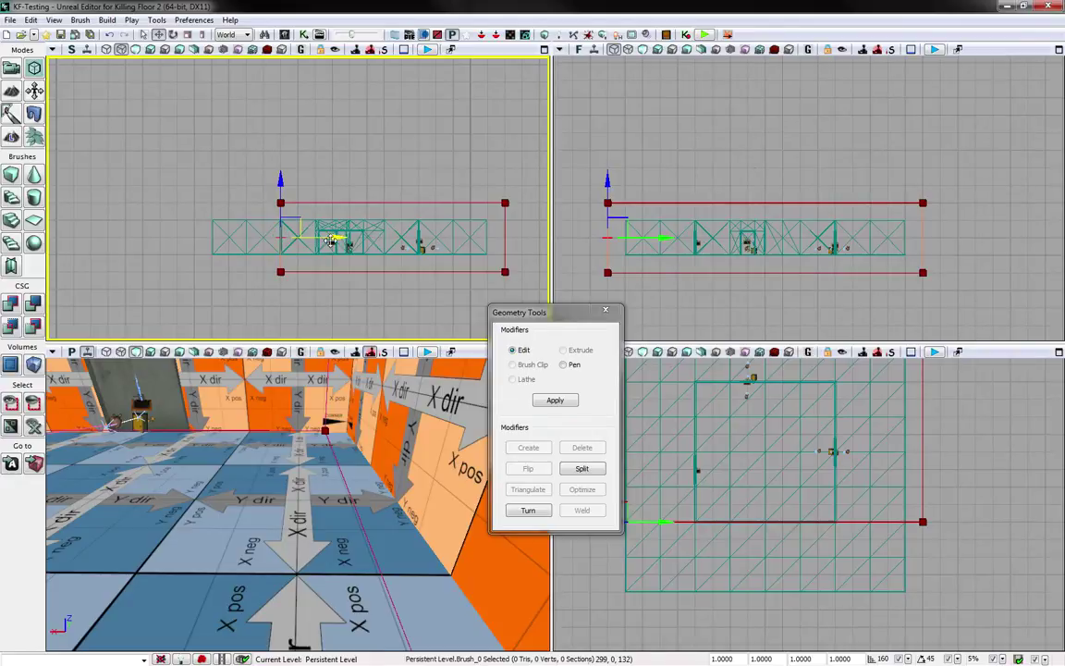
left_click_drag(335, 238, 254, 237)
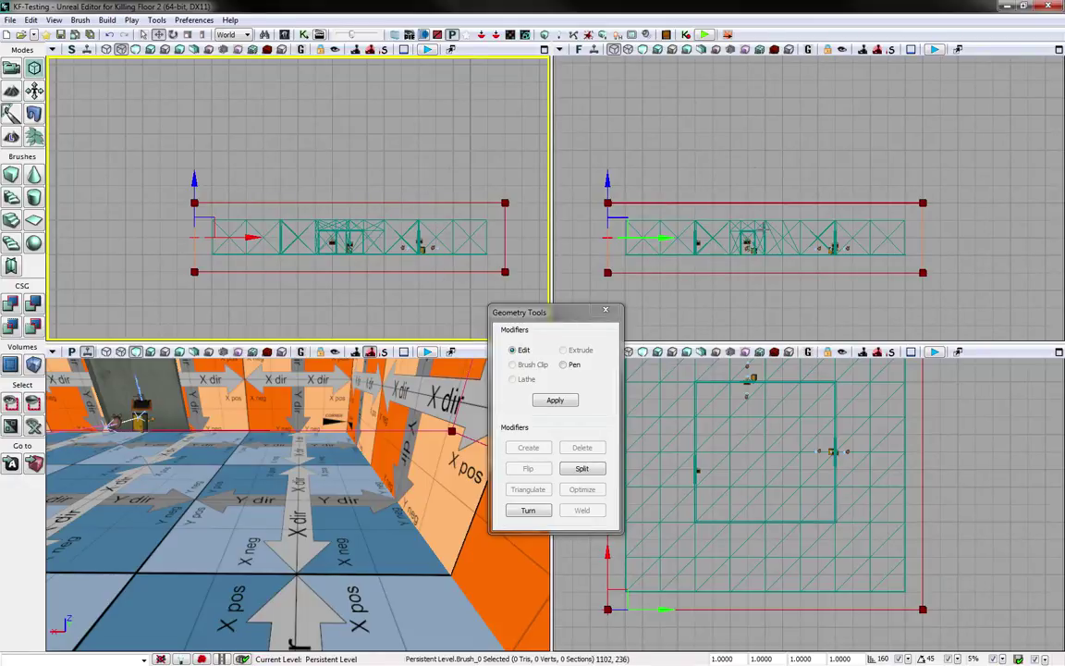
right_click_drag(786, 463, 827, 506)
right_click_drag(833, 263, 769, 290)
left_click_drag(768, 290, 845, 234)
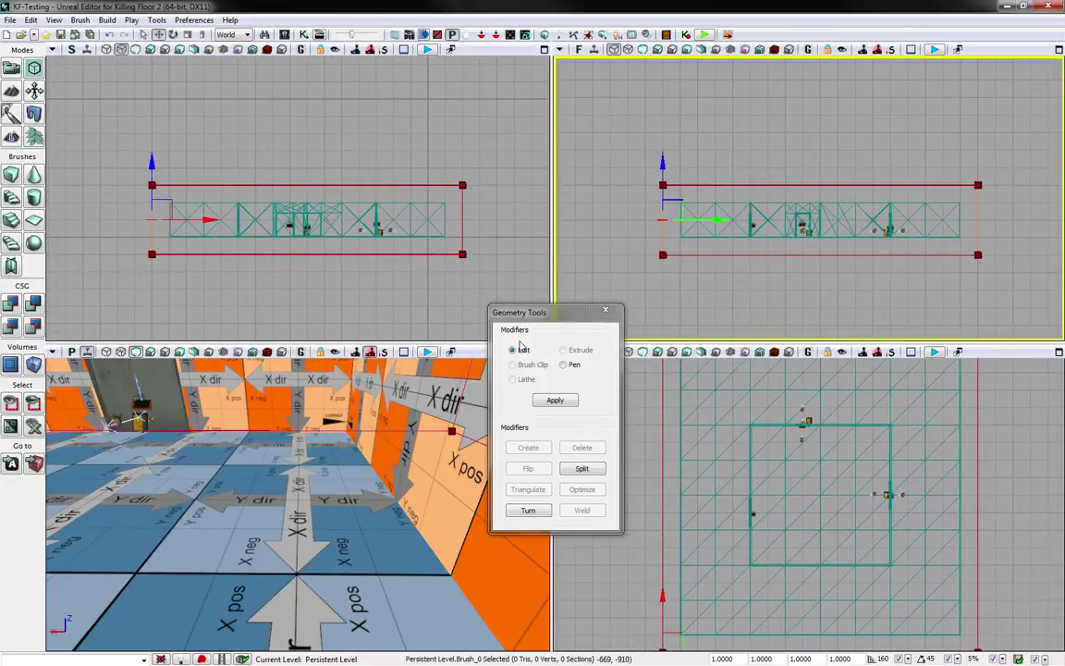
left_click(614, 312)
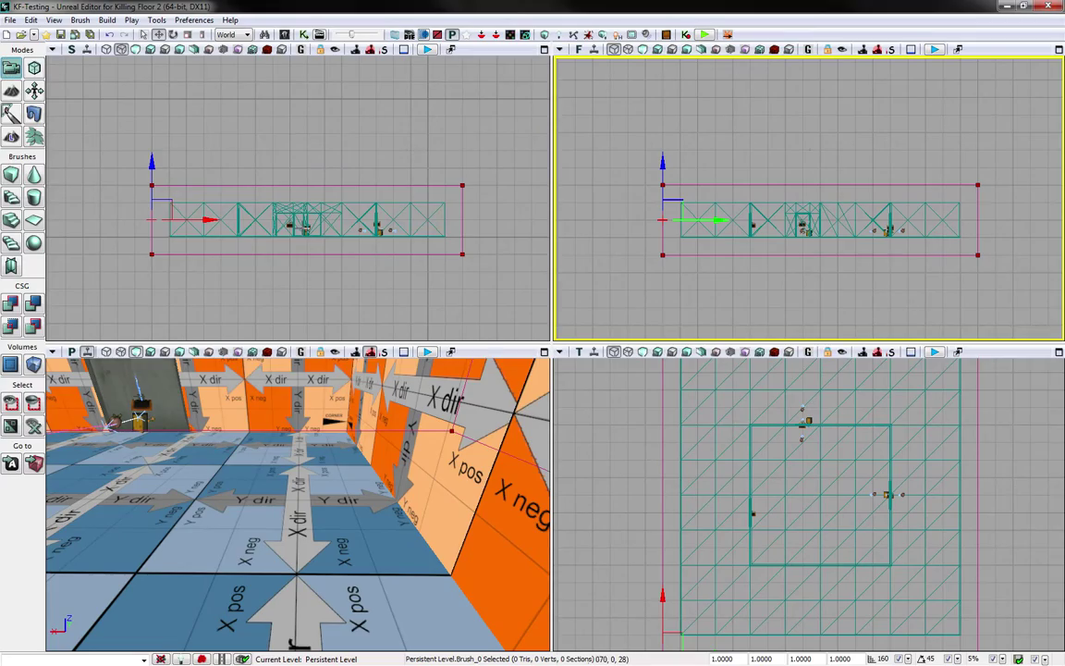
Step: Maximize the Perspective view and add a TWIndoorLightingVolume from the builder brush enclosing the whole level
left_click(543, 352)
key("s")
right_click_drag(628, 329, 393, 299)
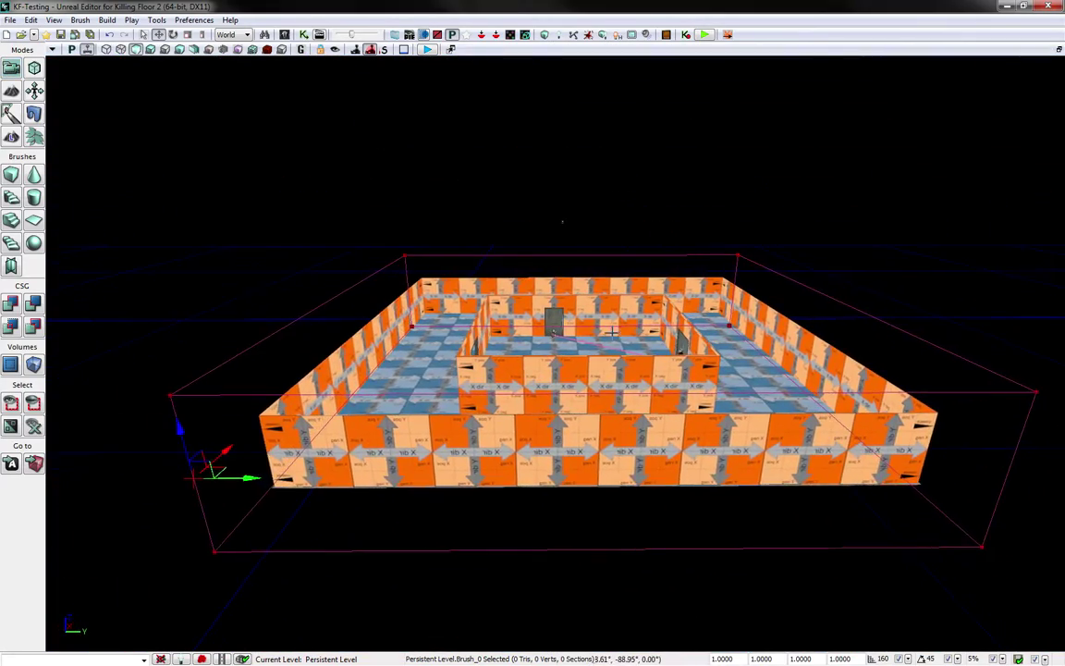
left_click(202, 395)
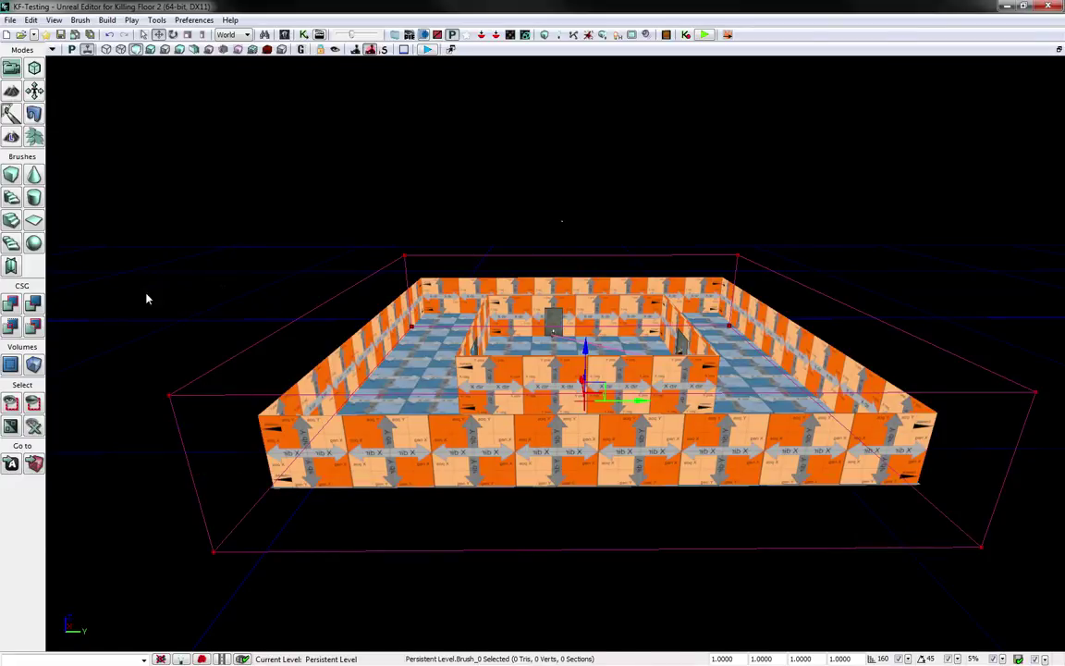
left_click(33, 366)
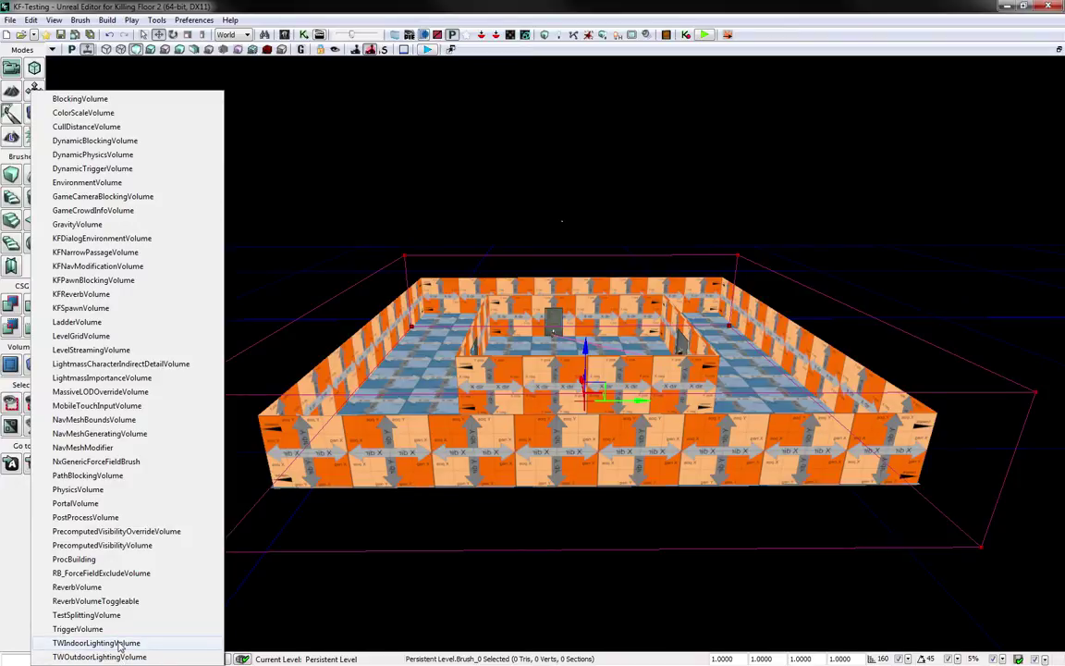
left_click(119, 643)
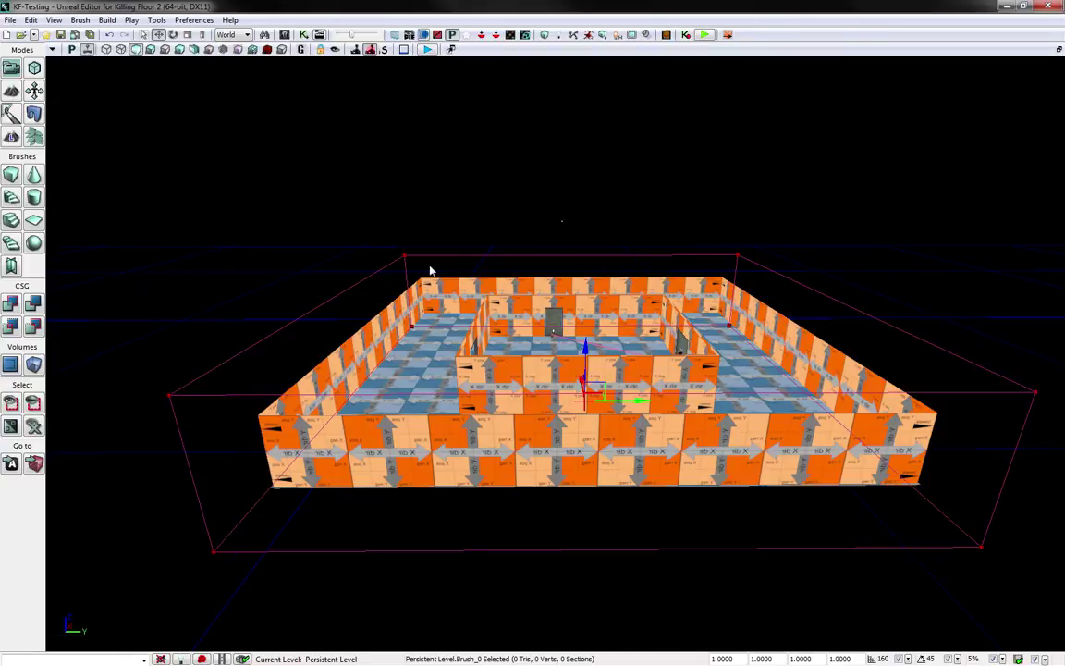
Step: Move the builder brush along the Y axis away from the level and select the new indoor lighting volume
left_click_drag(502, 386, 513, 445)
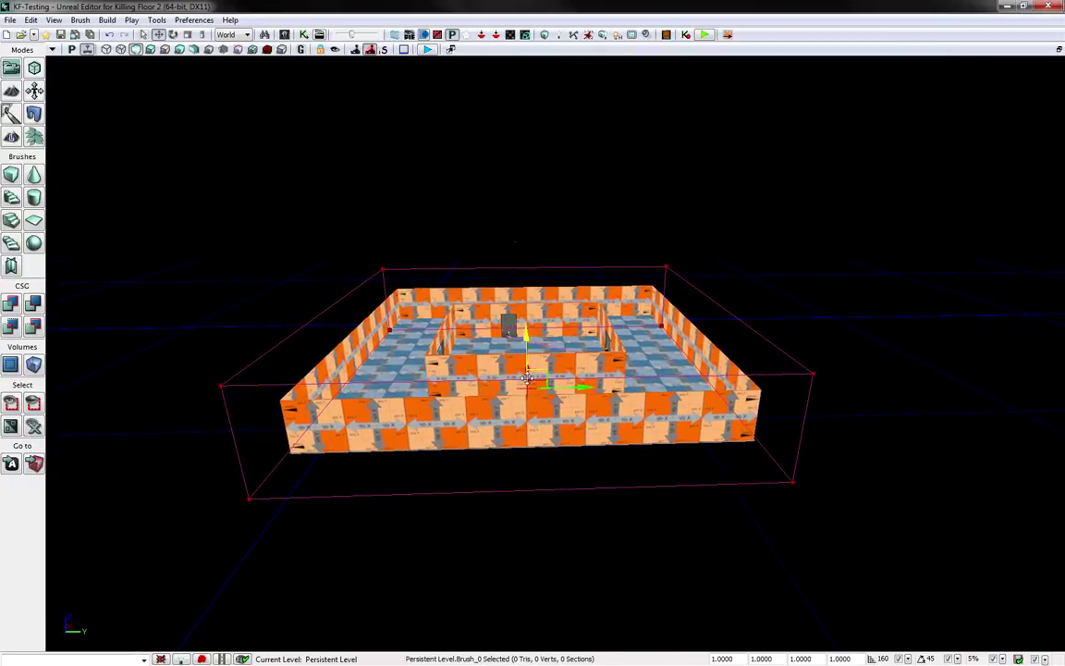
left_click_drag(581, 386, 66, 369)
mouse_move(66, 369)
right_mouse_down()
mouse_move(49, 369)
mouse_move(314, 359)
right_mouse_up()
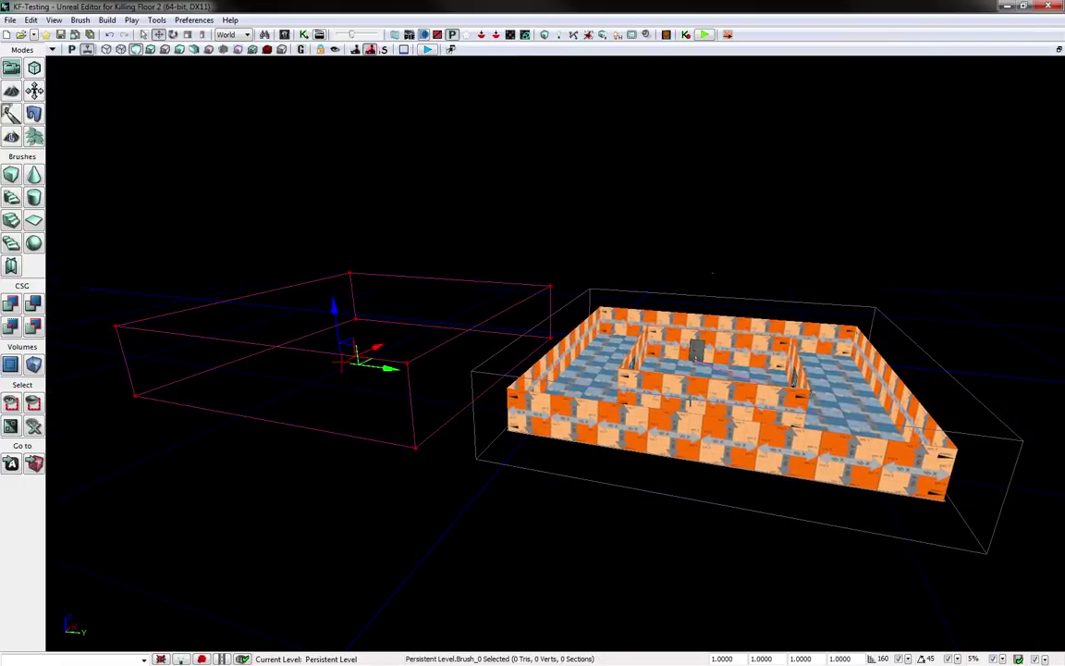
left_click(690, 401)
mouse_move(691, 402)
right_mouse_down()
mouse_move(832, 394)
mouse_move(785, 401)
mouse_move(798, 401)
right_mouse_up()
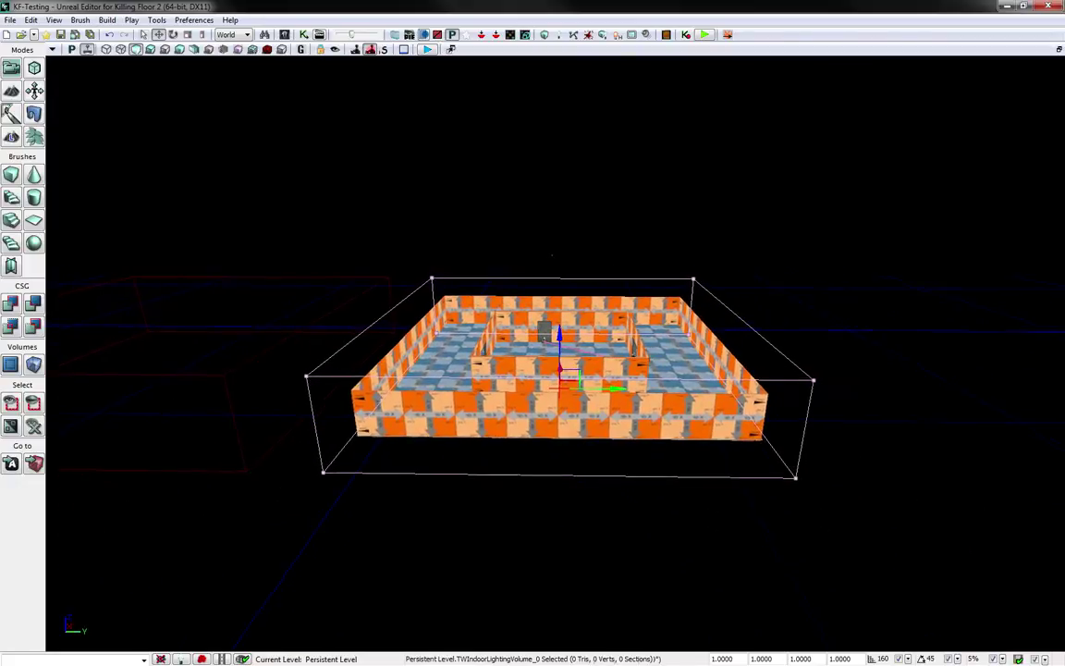
Step: Select the SkyLight floating above the level and lower it along the Z axis into the lighting volume's inner room
mouse_move(606, 414)
right_mouse_down()
mouse_move(608, 370)
mouse_move(661, 403)
mouse_move(649, 449)
mouse_move(667, 467)
mouse_move(710, 477)
mouse_move(692, 485)
mouse_move(612, 405)
right_mouse_up()
key("w")
key("a")
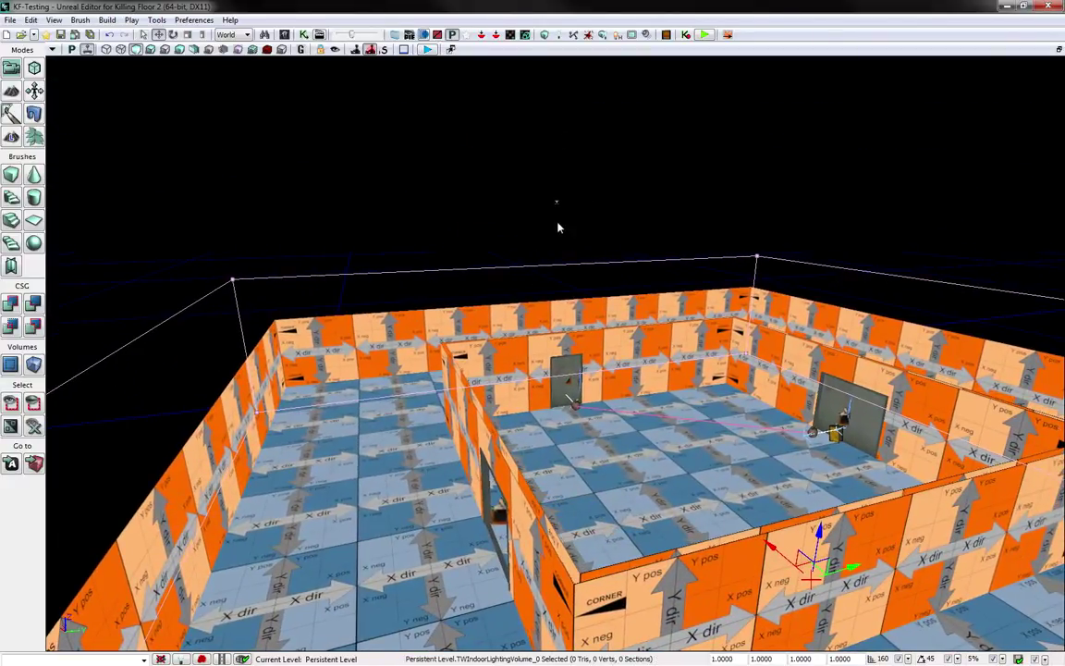
left_click(558, 201)
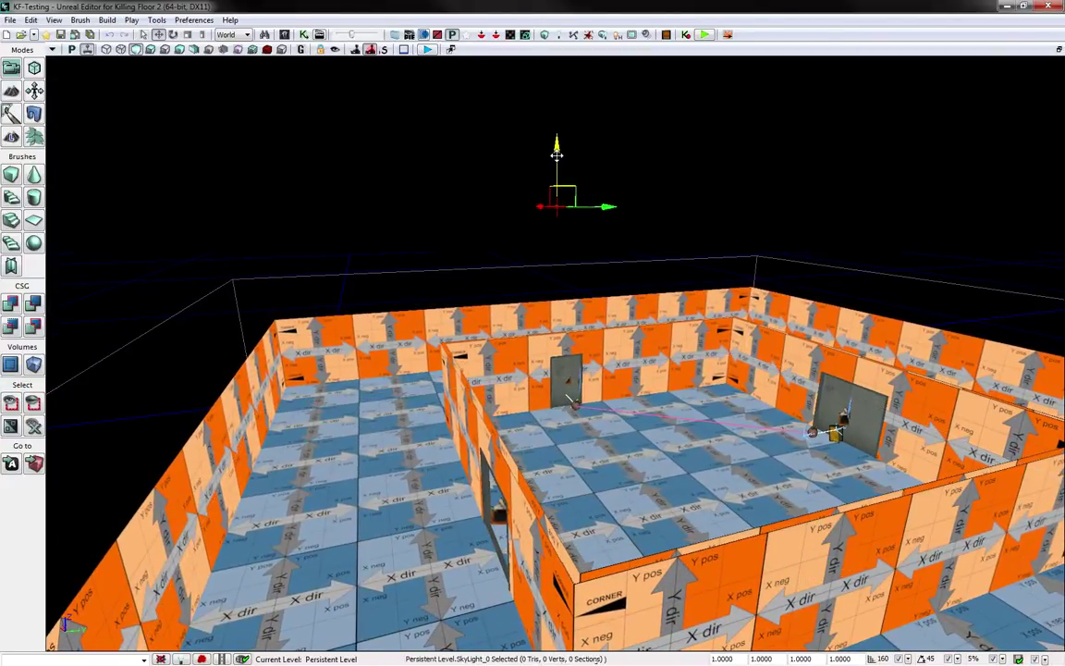
left_click_drag(554, 164, 554, 374)
mouse_move(554, 374)
right_mouse_down()
mouse_move(610, 392)
mouse_move(568, 388)
mouse_move(538, 368)
right_mouse_up()
key("a")
key("w")
key("d")
key("s")
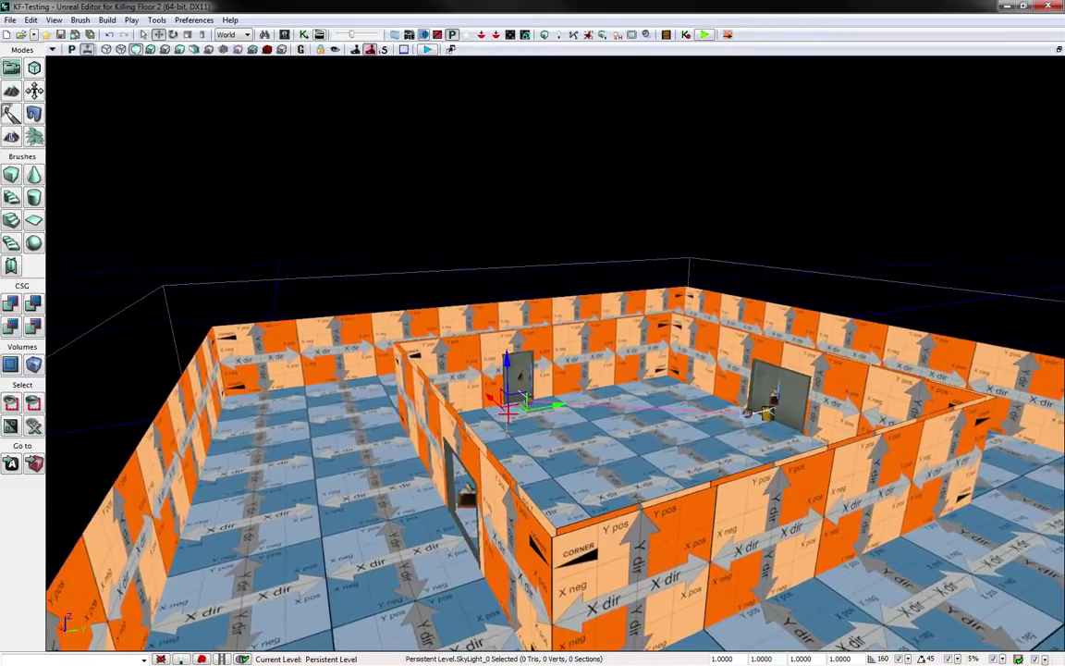
Step: Raise the SkyLight along the Z axis above the lighting volume and build the lighting at High quality
left_click_drag(508, 361, 497, 171)
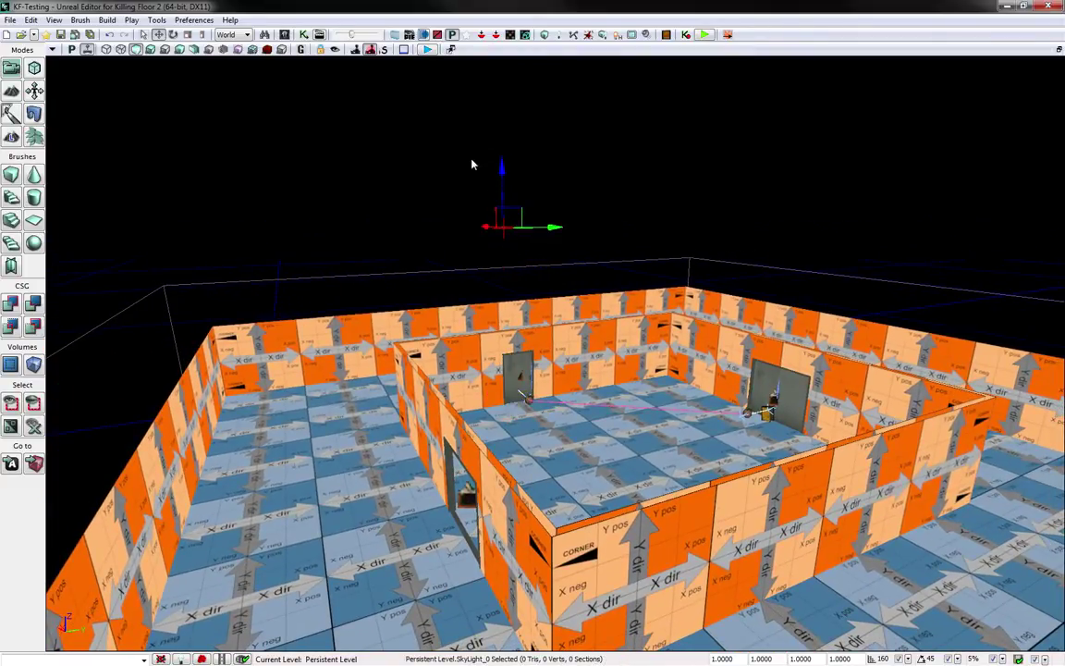
left_click(510, 34)
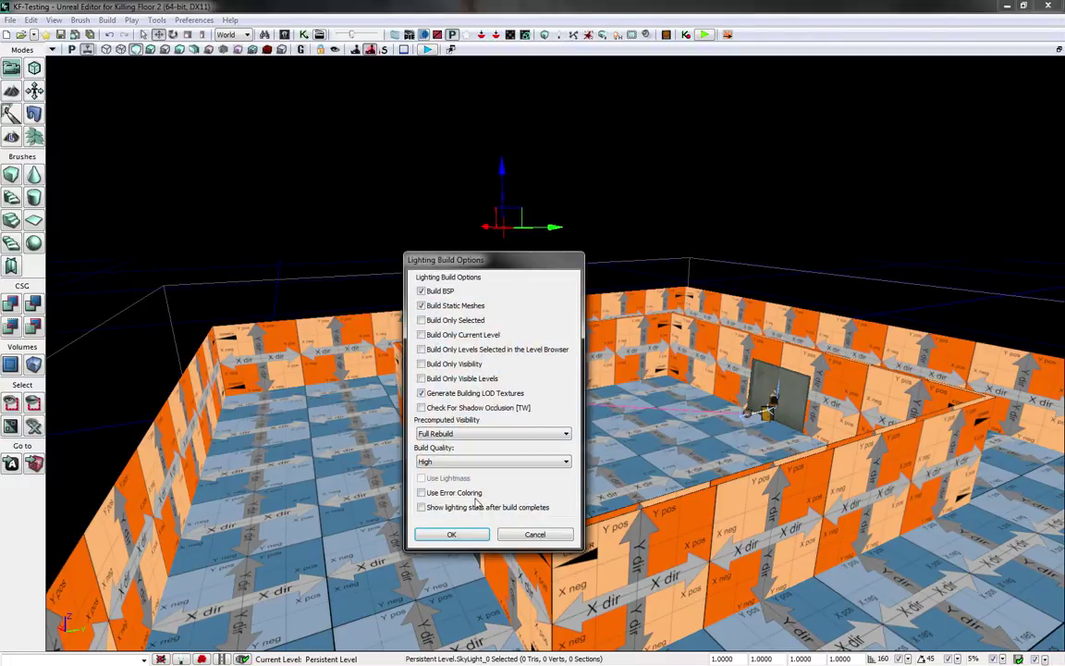
left_click(452, 535)
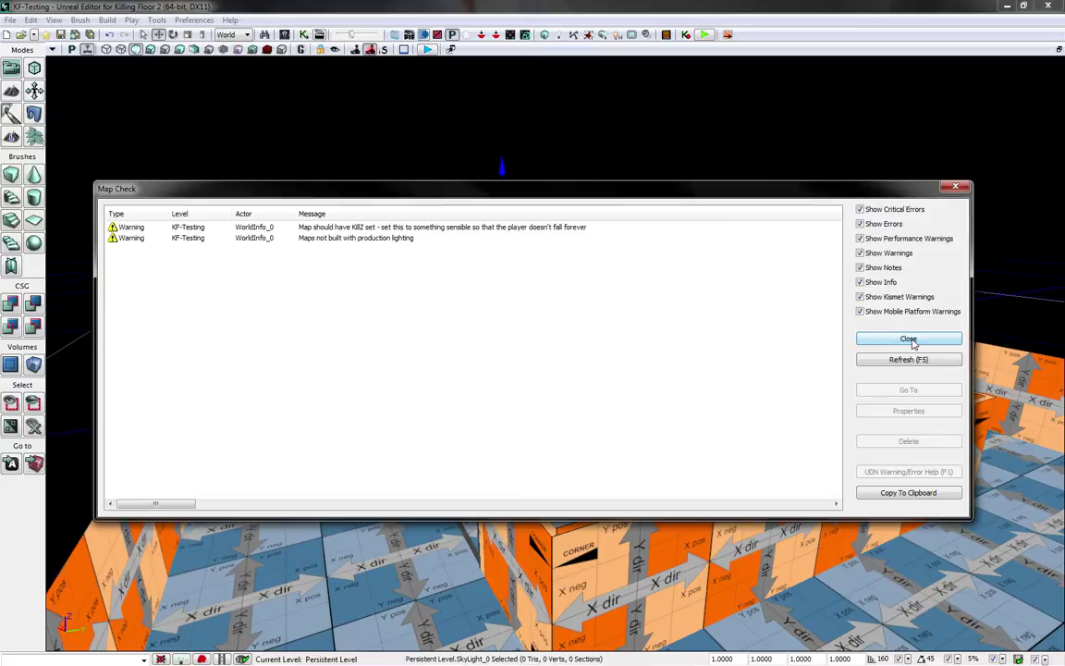
left_click(909, 339)
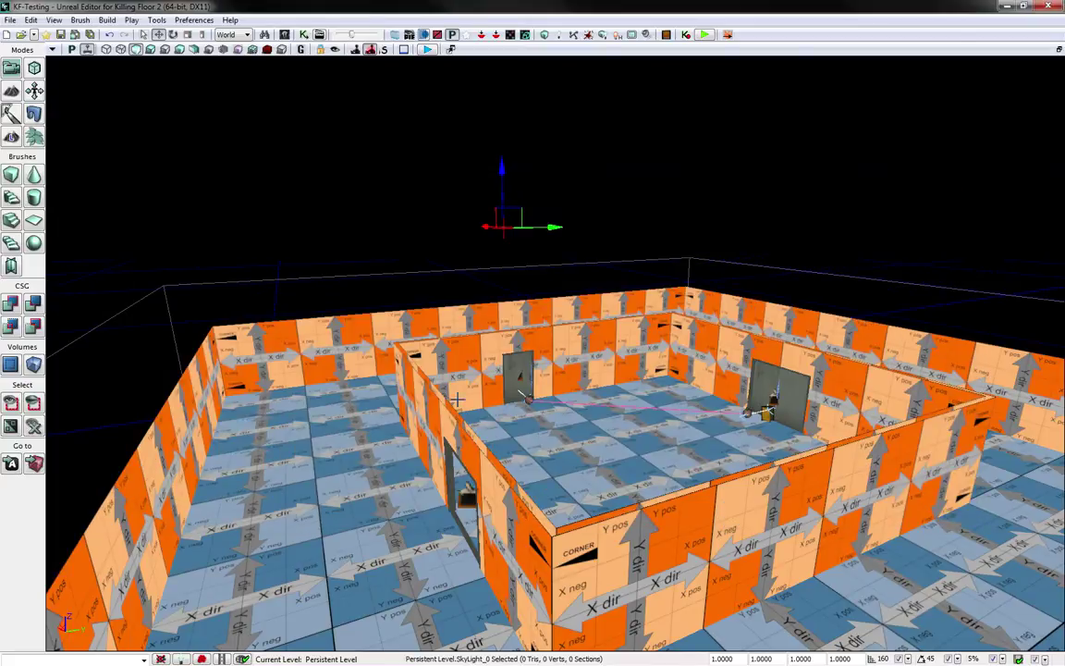
Step: Switch the Perspective view to Lit and play-test the level from the floor of the outer corridor
left_click(154, 53)
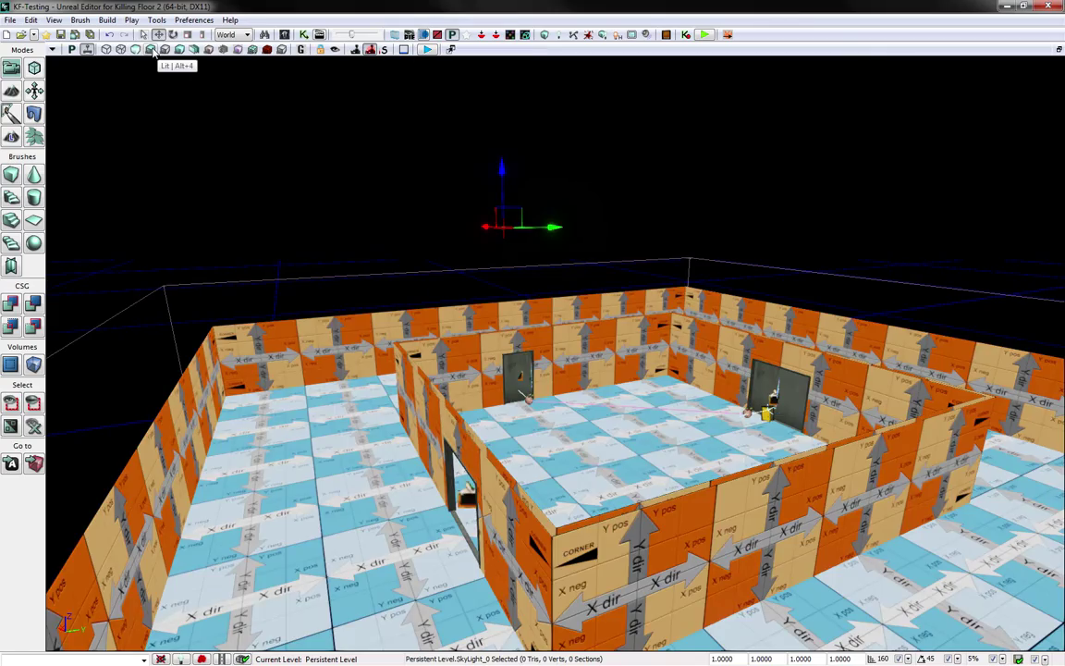
mouse_move(336, 260)
right_mouse_down()
mouse_move(509, 319)
mouse_move(310, 314)
mouse_move(379, 328)
mouse_move(347, 331)
right_mouse_up()
left_click_drag(507, 434, 476, 398)
right_click(507, 434)
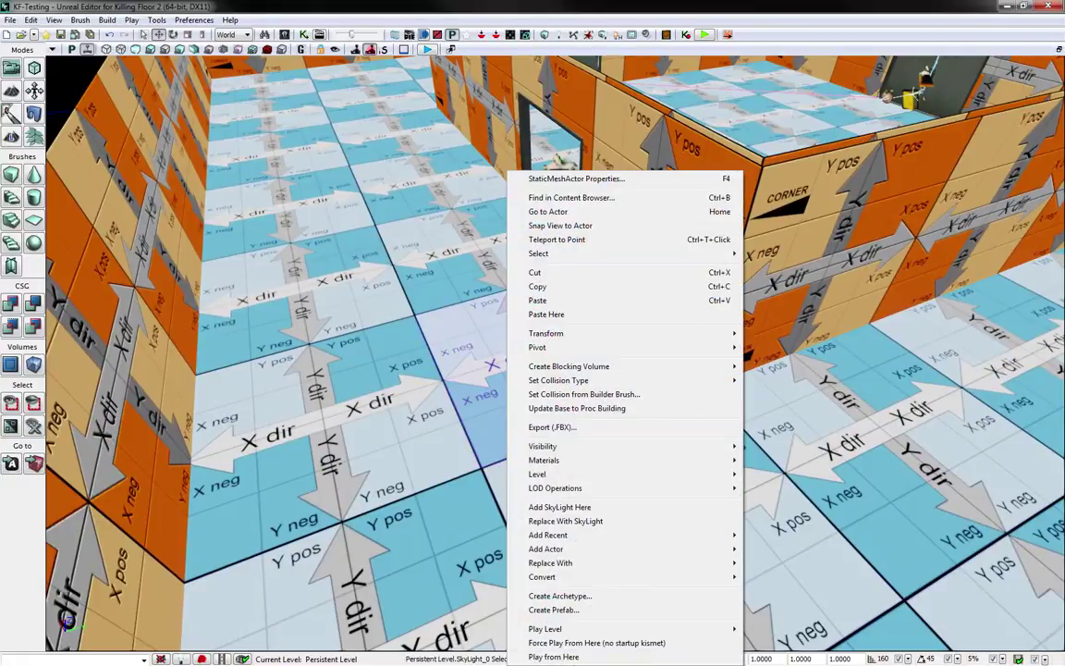
left_click(571, 657)
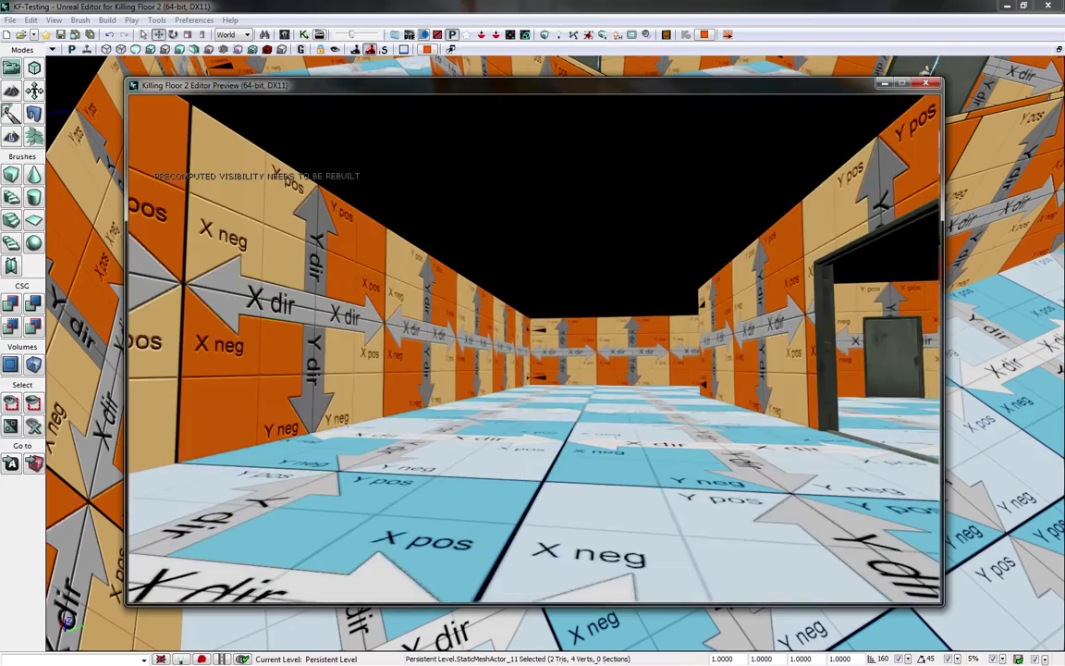
key("w")
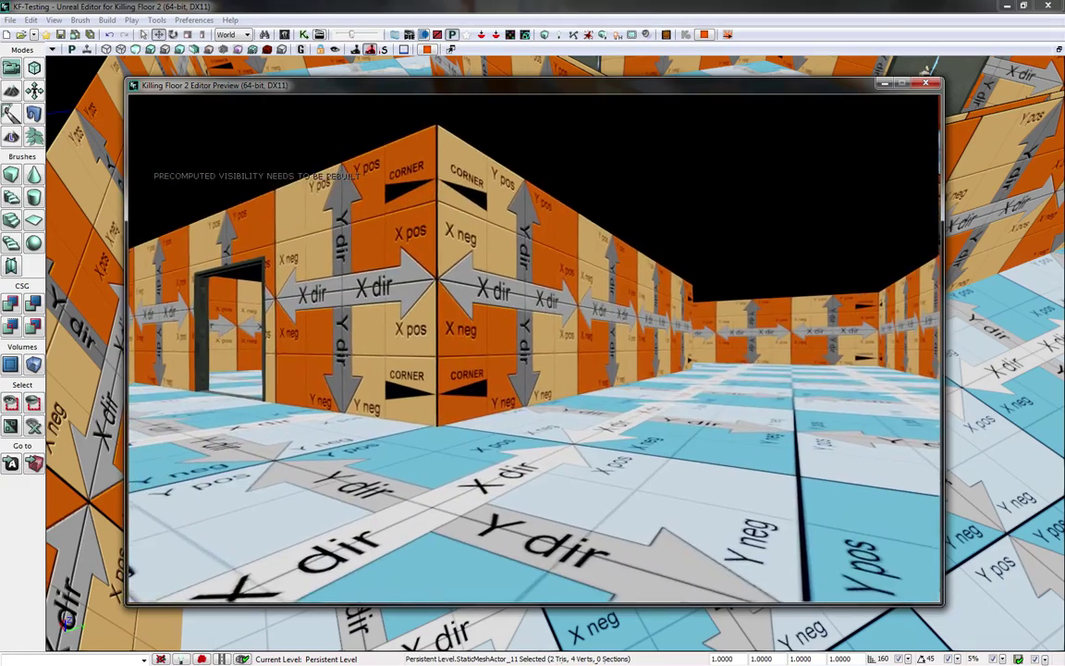
key("Escape")
Step: Inspect the lit walls and doors from inside the level and select the SkyLight floating above it
right_click_drag(555, 360, 832, 130)
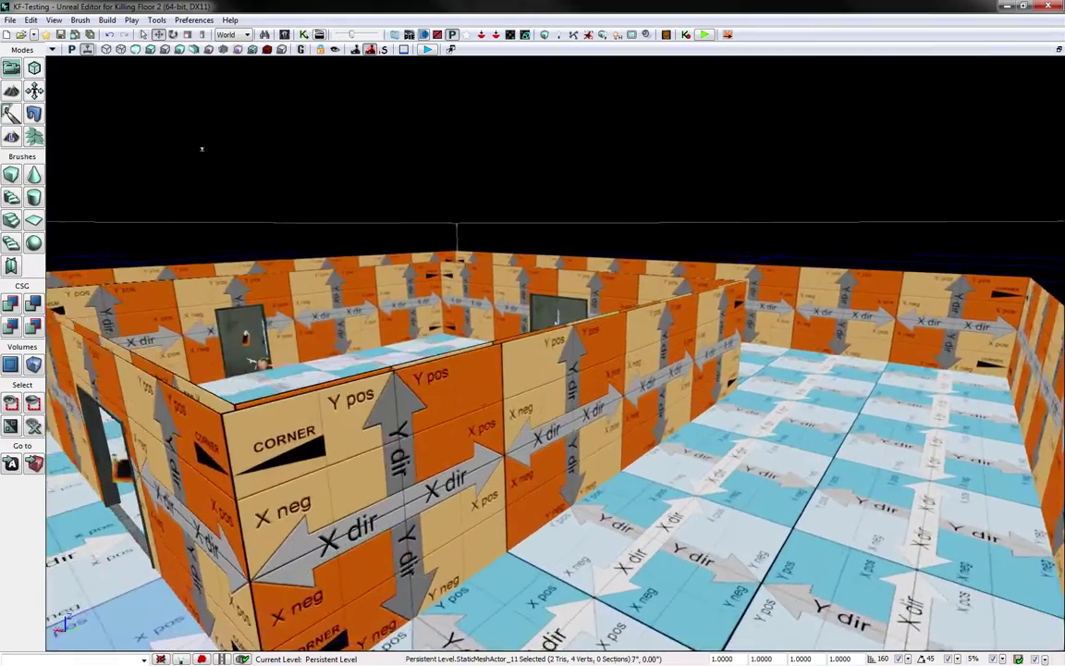
left_click_drag(202, 148, 814, 139)
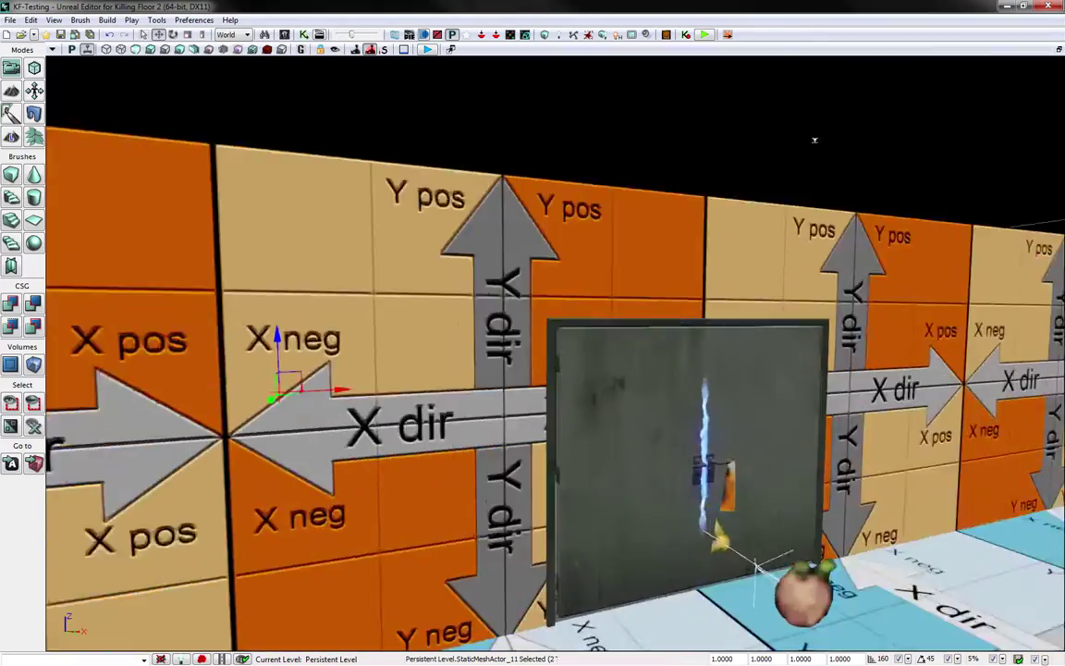
right_click_drag(814, 140, 826, 181)
right_click_drag(555, 353, 499, 366)
right_click_drag(902, 434, 962, 316)
left_click_drag(962, 316, 697, 316)
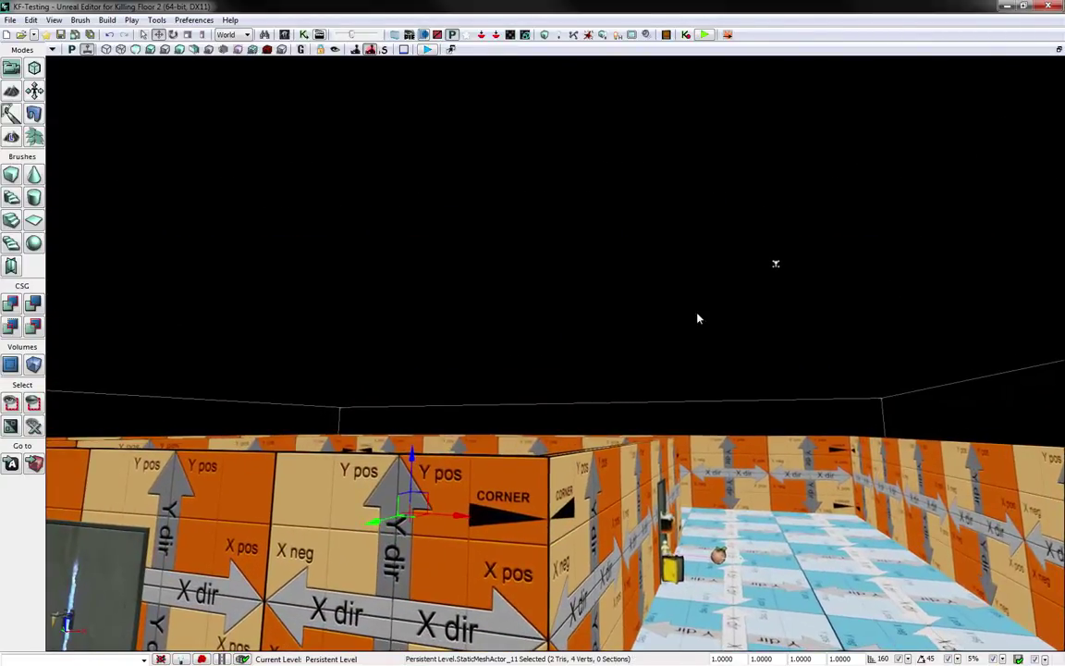
left_click(782, 265)
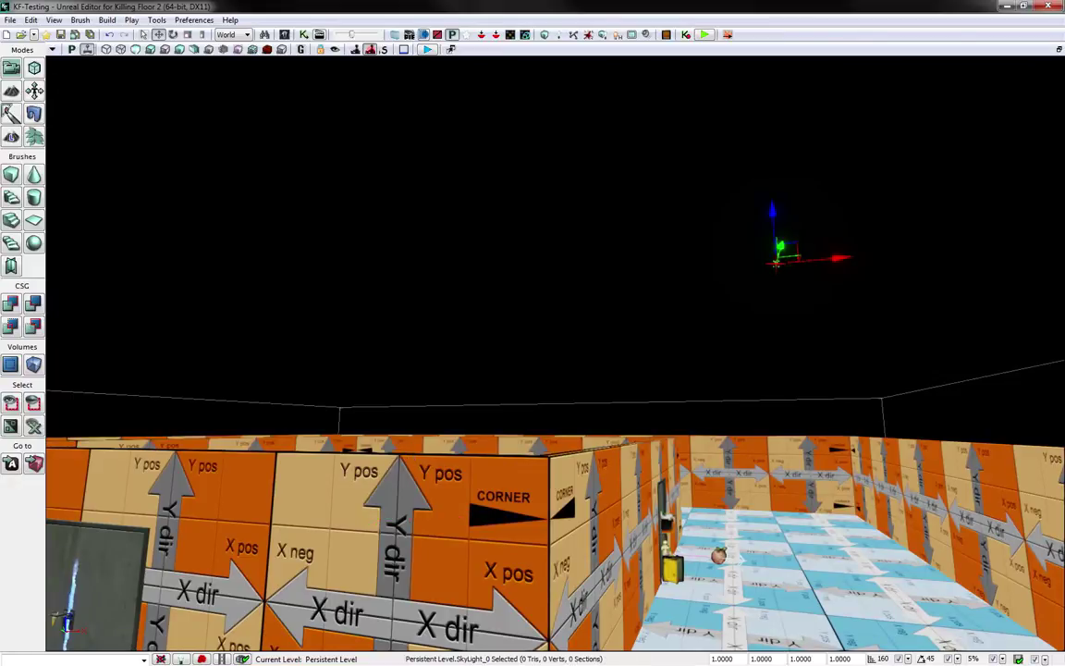
Step: Review the DirectionalLight, PointLight, SkyLight and SpotLight classes in the Actor Classes browser
left_click_drag(1064, 51, 851, 69)
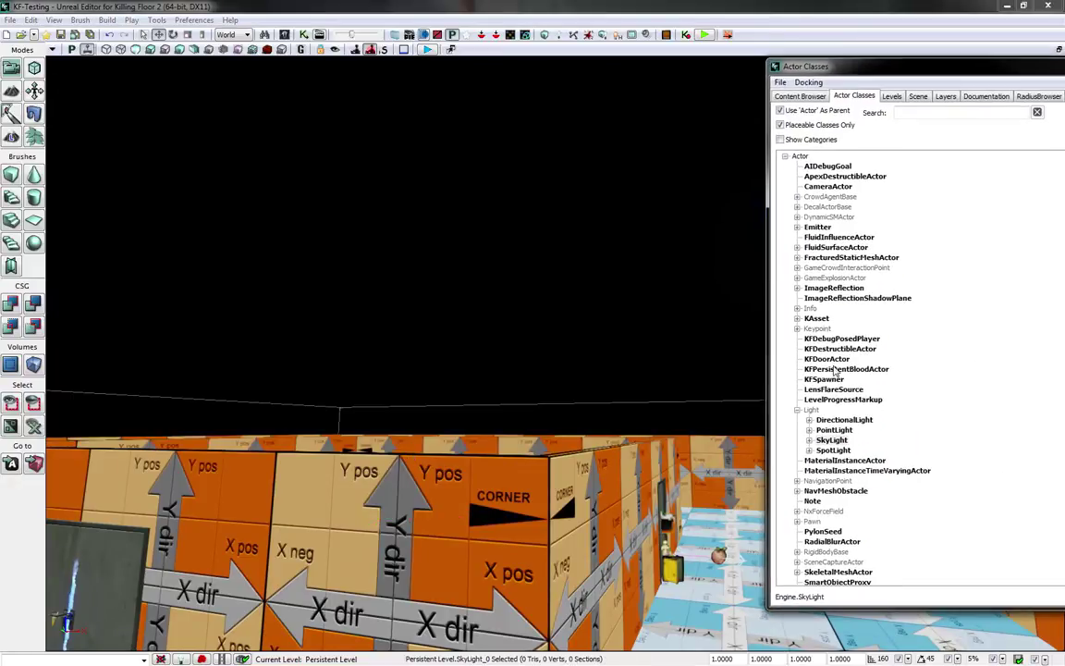
left_click(837, 420)
left_click(837, 430)
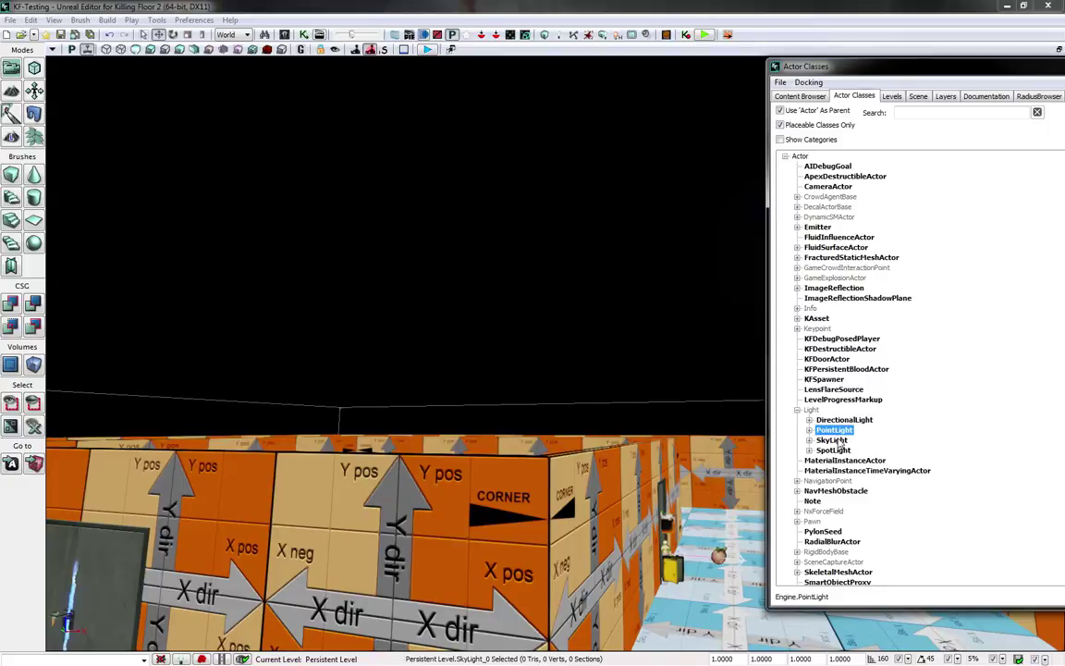
left_click(832, 440)
left_click(834, 450)
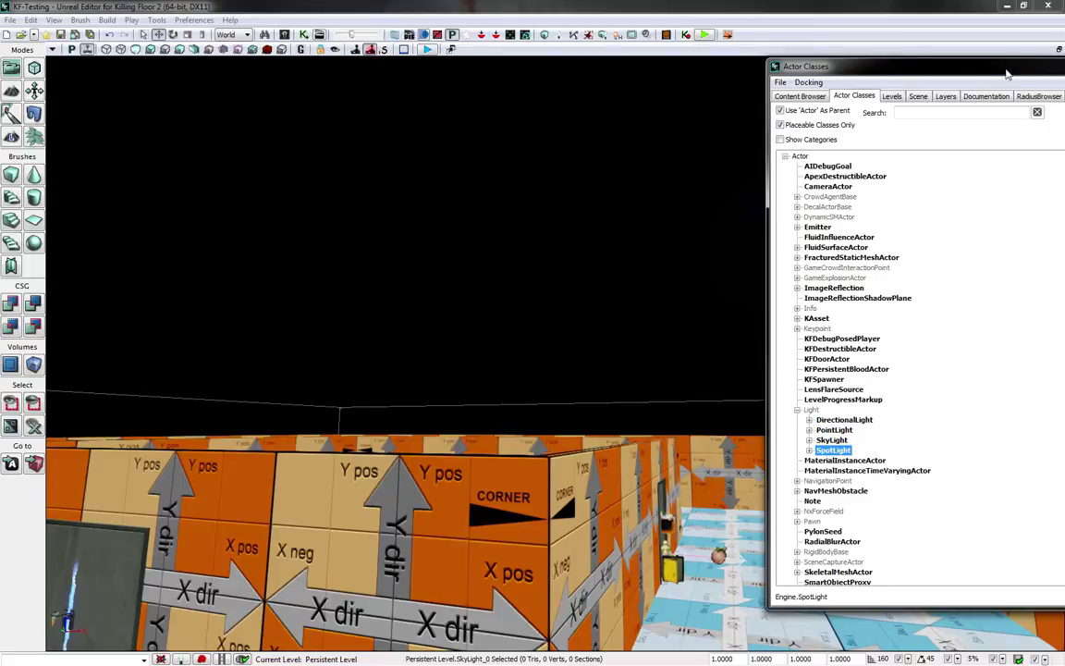
left_click_drag(1007, 70, 1064, 66)
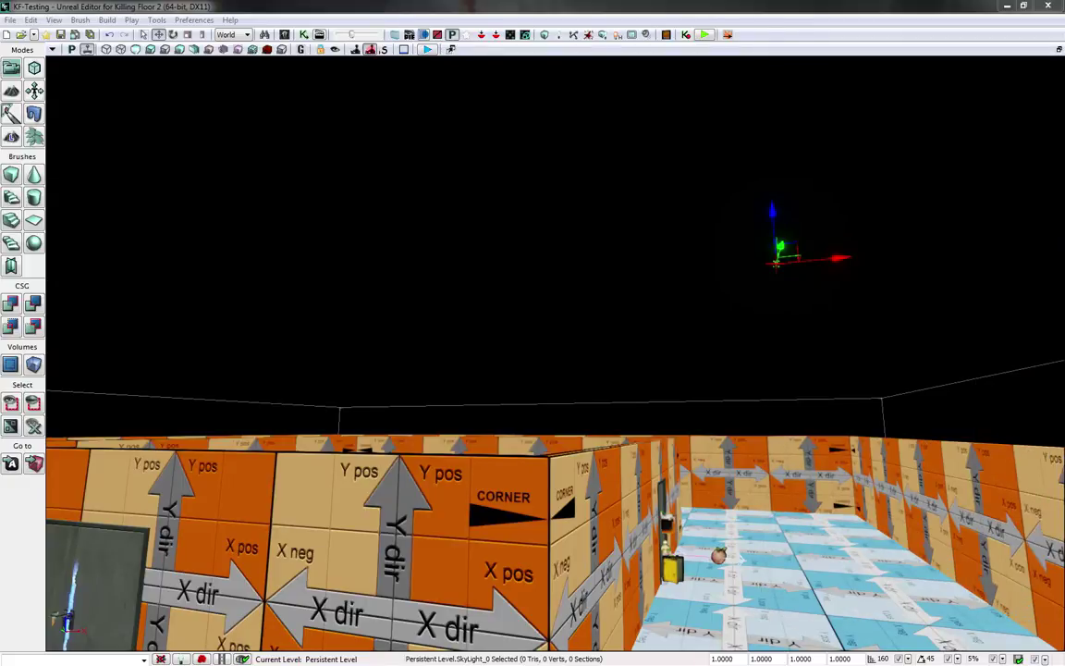
Step: Select the indoor lighting volume and look up TWOutdoorLightingVolume among the available volume types
left_click(920, 388)
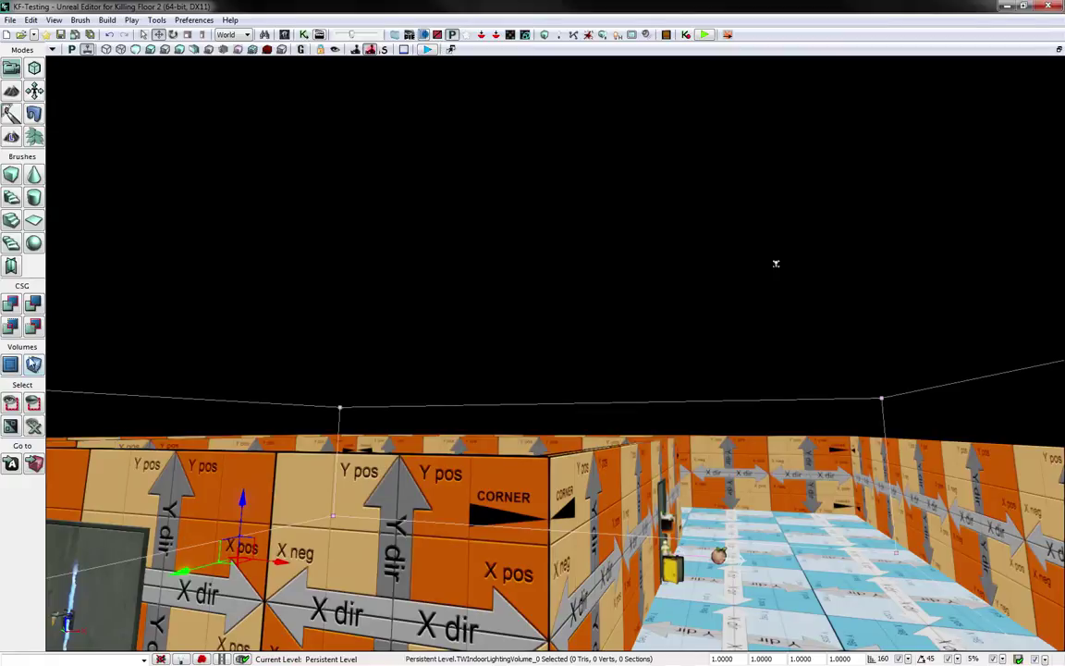
left_click(33, 363)
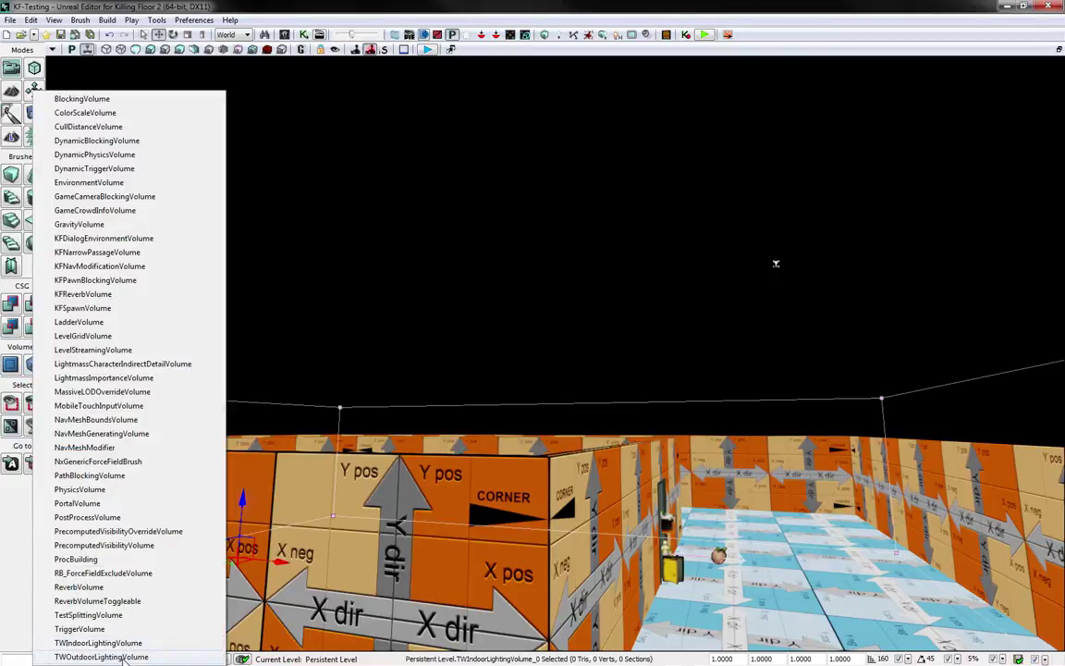
left_click(12, 465)
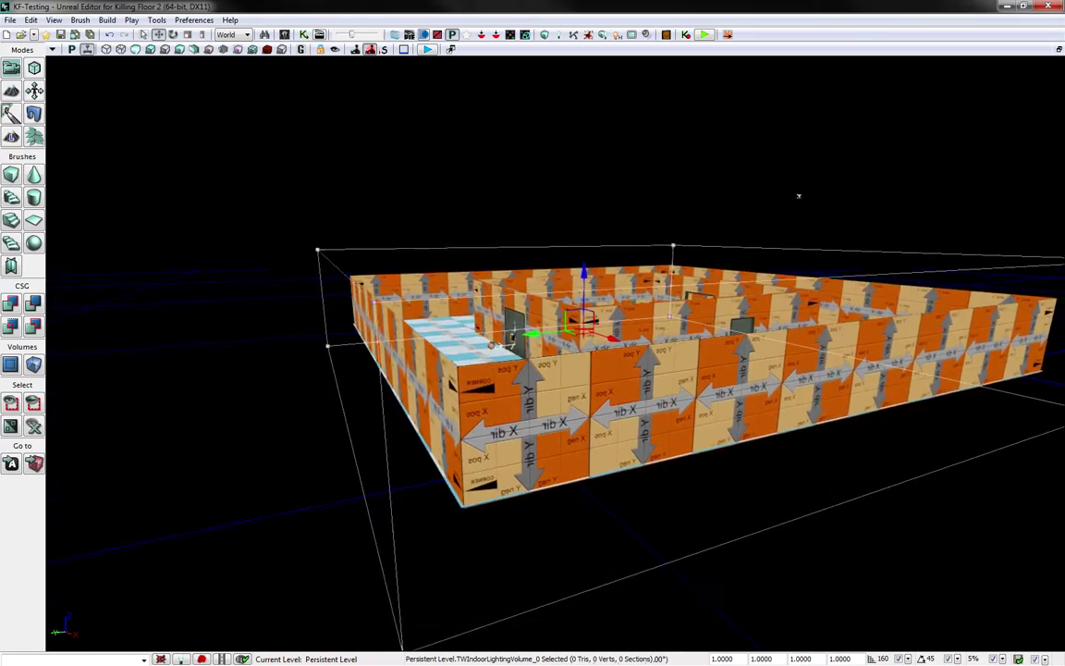
Step: Select the inner room's corner wall mesh beside the door and open its properties
right_click_drag(827, 189, 763, 88)
left_click(740, 472)
right_click_drag(740, 472, 668, 477)
left_click_drag(799, 71, 799, 72)
left_click_drag(555, 351, 531, 507)
left_click(477, 322)
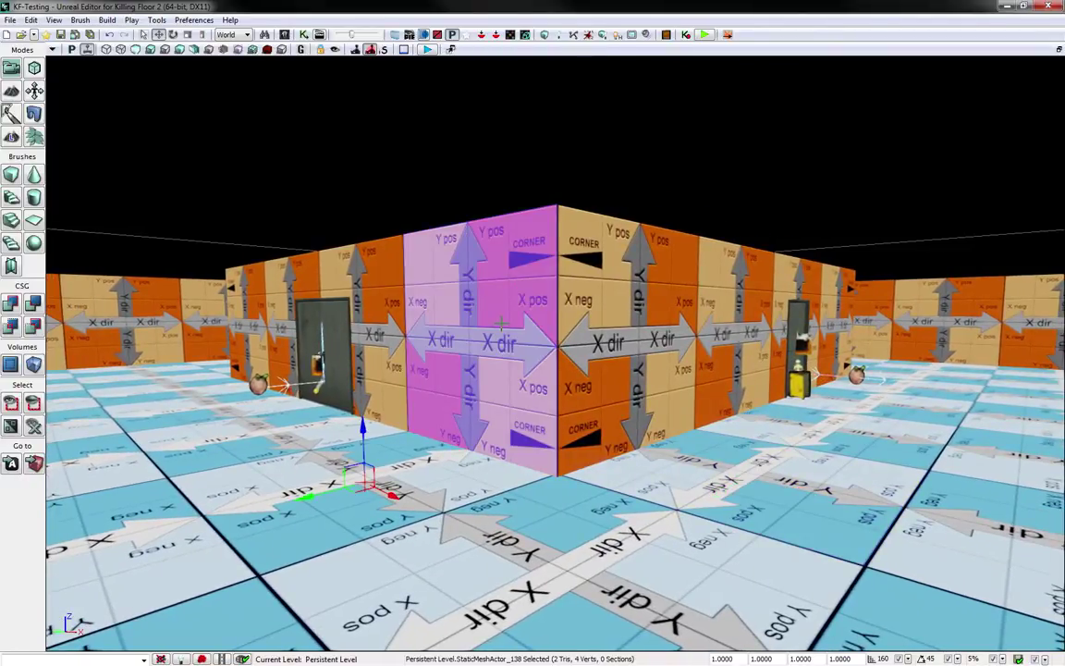
key("F4")
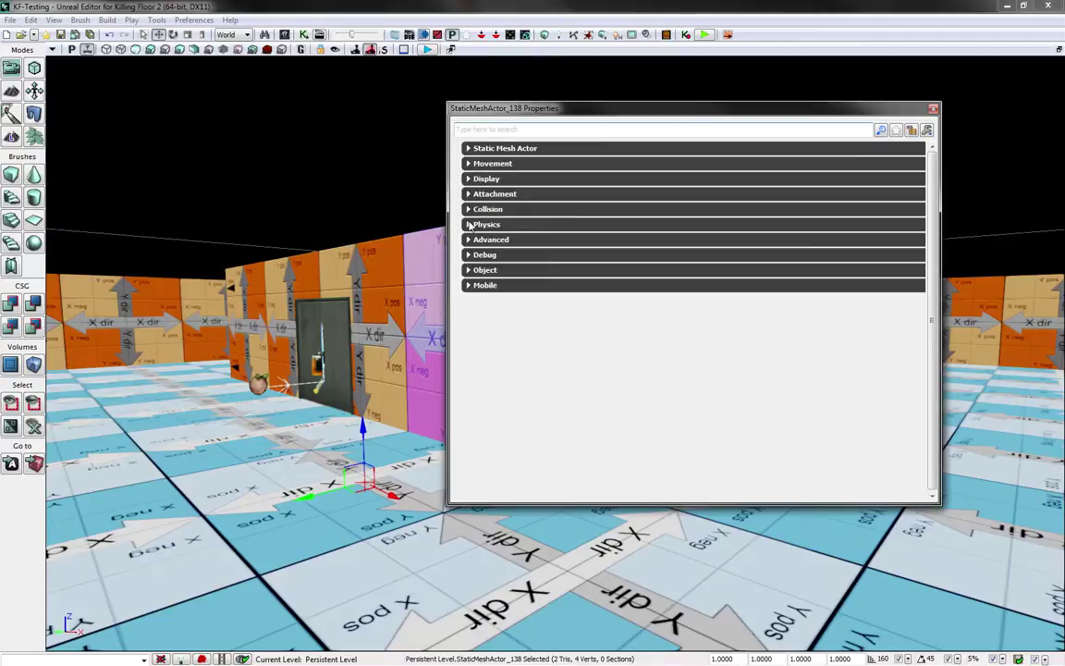
Step: Switch the corner wall's lighting channel from Indoor to Outdoor in its Collision Component's lighting settings
left_click(468, 210)
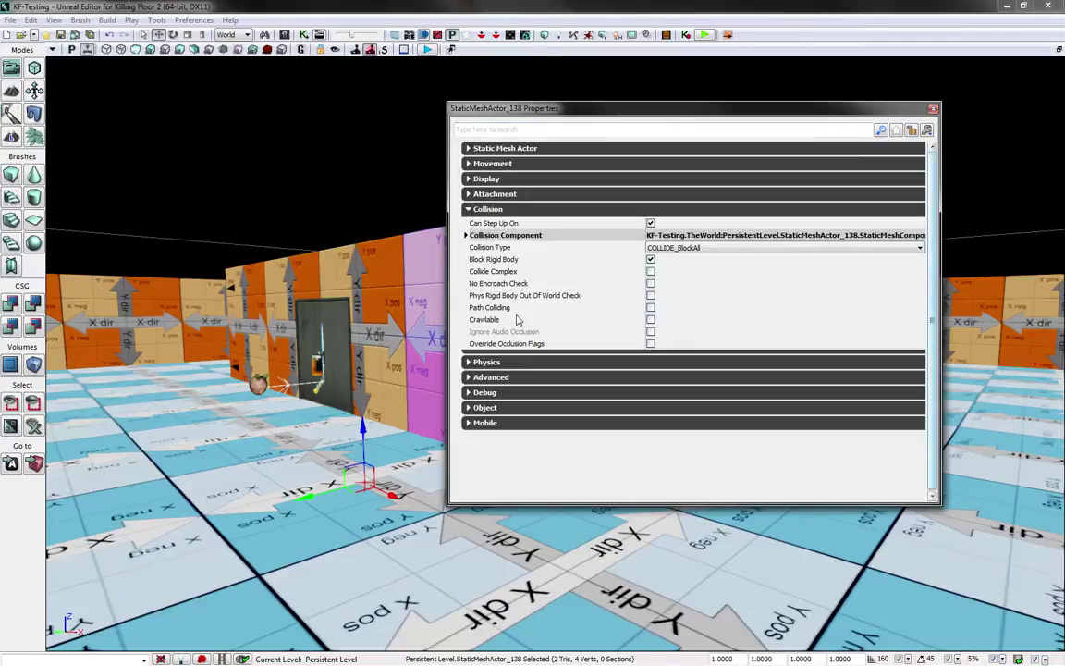
left_click(466, 236)
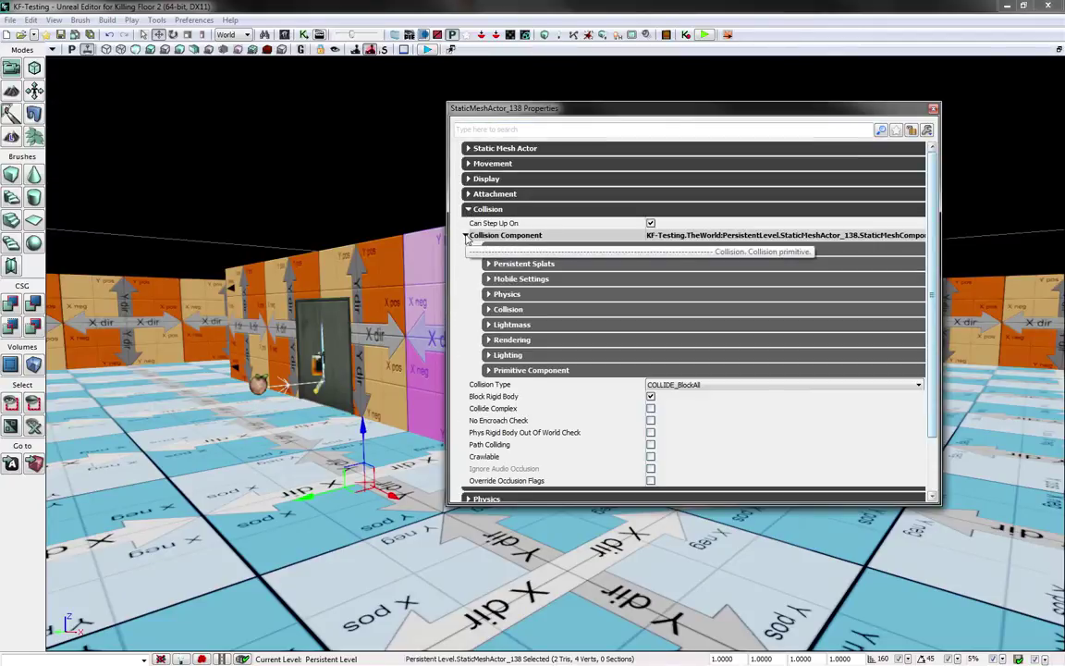
left_click(507, 355)
scroll(620, 366, "down", 3)
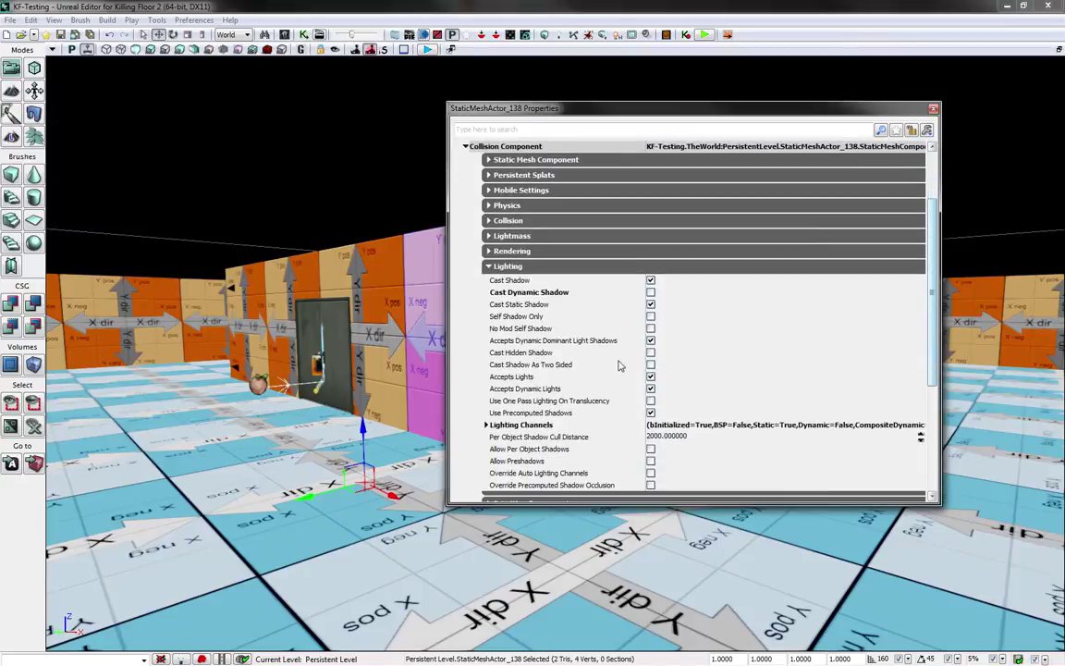
scroll(619, 366, "down", 1)
left_click(487, 400)
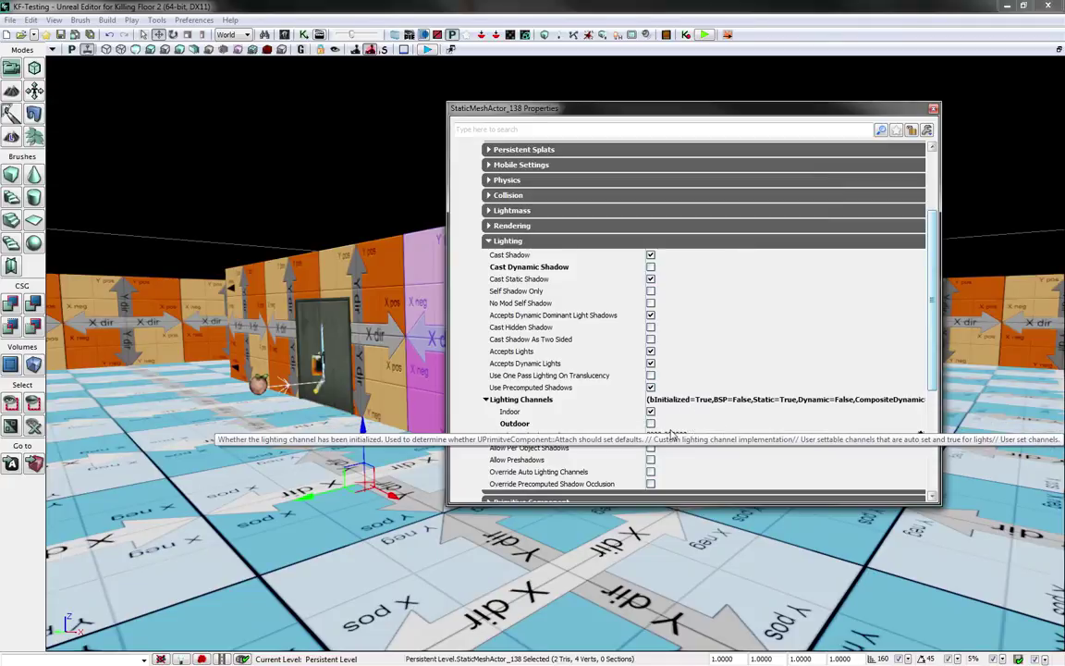
left_click(651, 423)
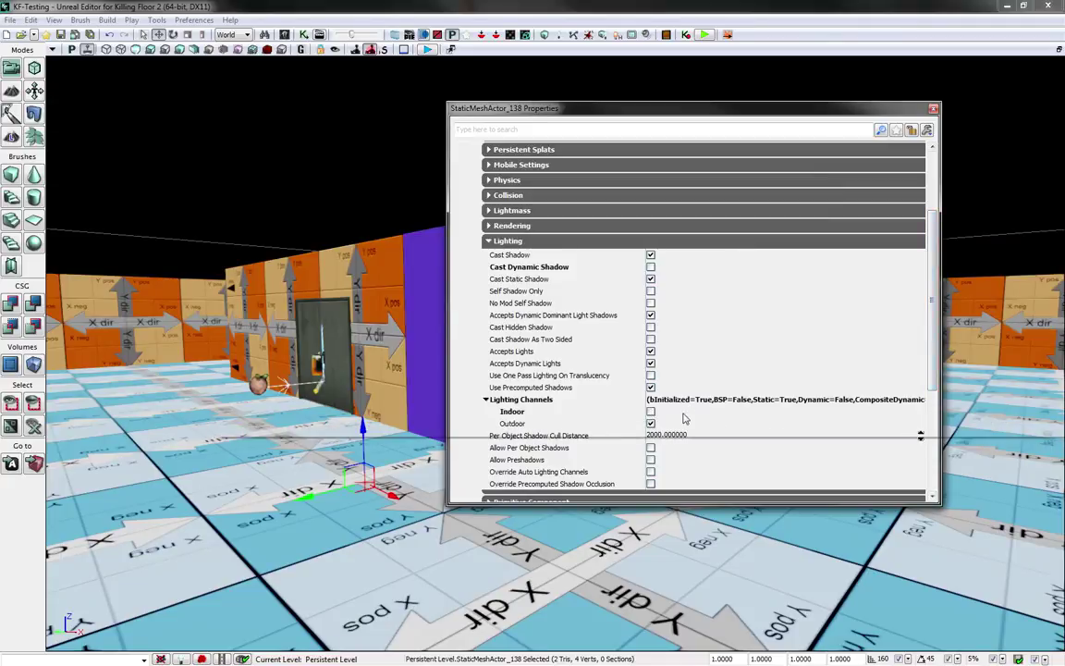
Step: Check the lighting channels of the adjacent corner wall mesh and compare it with the Outdoor wall
left_click_drag(598, 112, 787, 112)
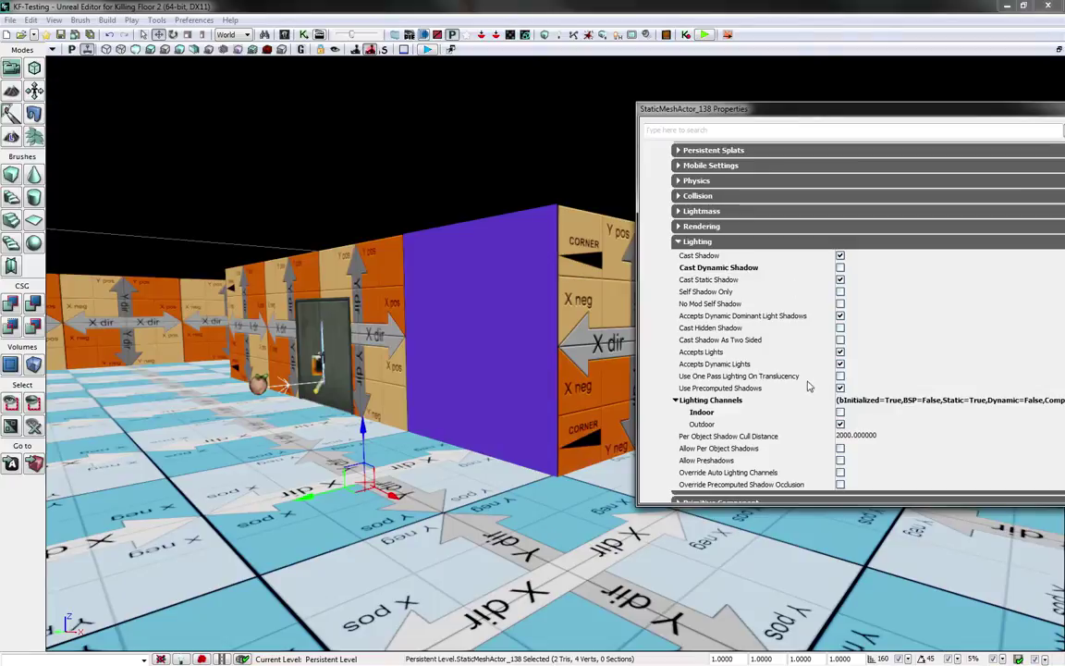
left_click(605, 374)
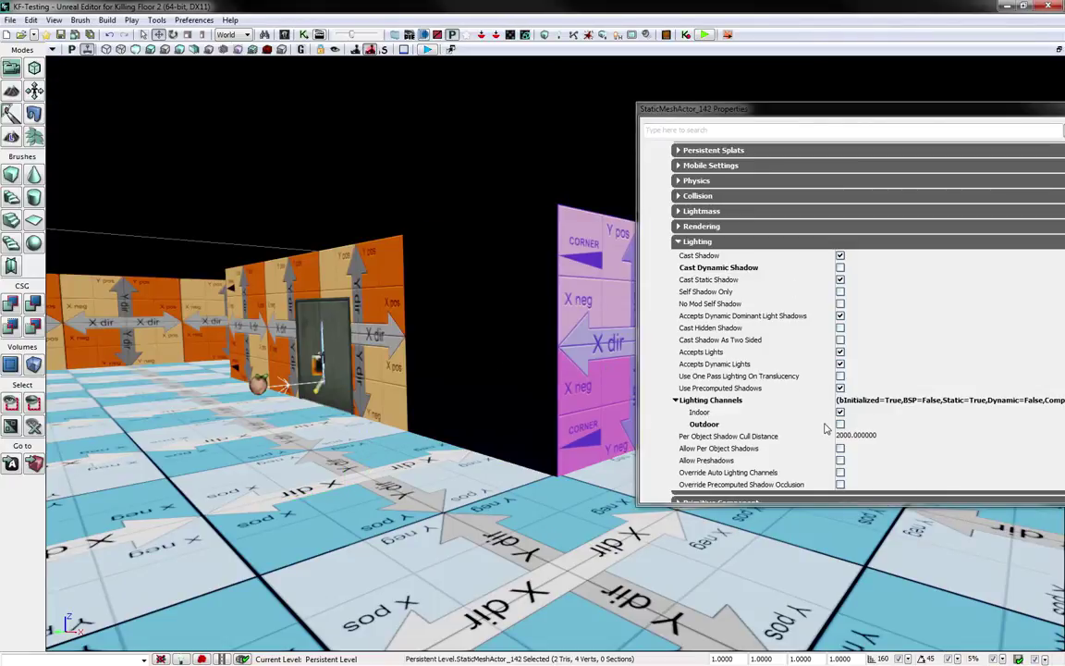
right_click_drag(512, 377, 365, 341)
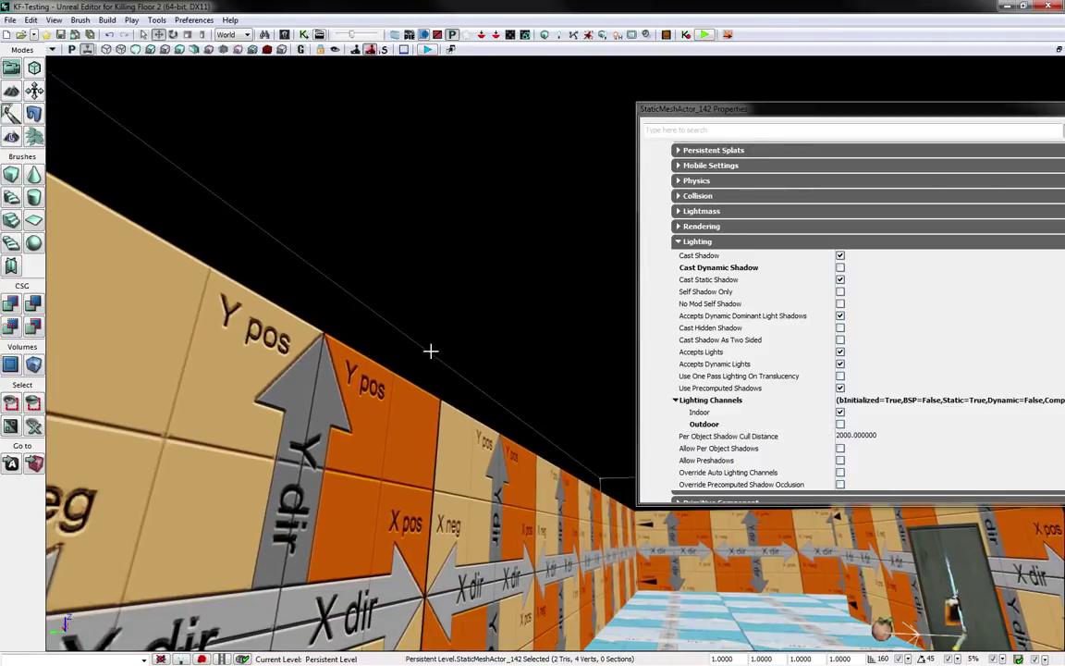
left_click_drag(436, 354, 433, 418)
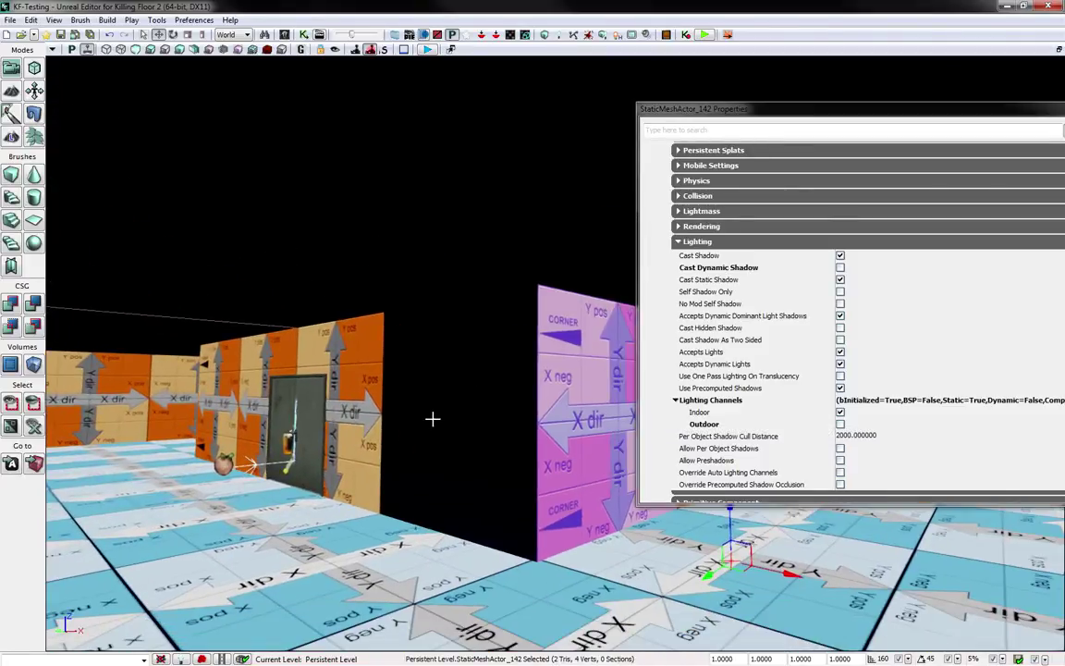
Step: Reselect the wall on the Outdoor channel and set its lighting channel back to Indoor
left_click(473, 448)
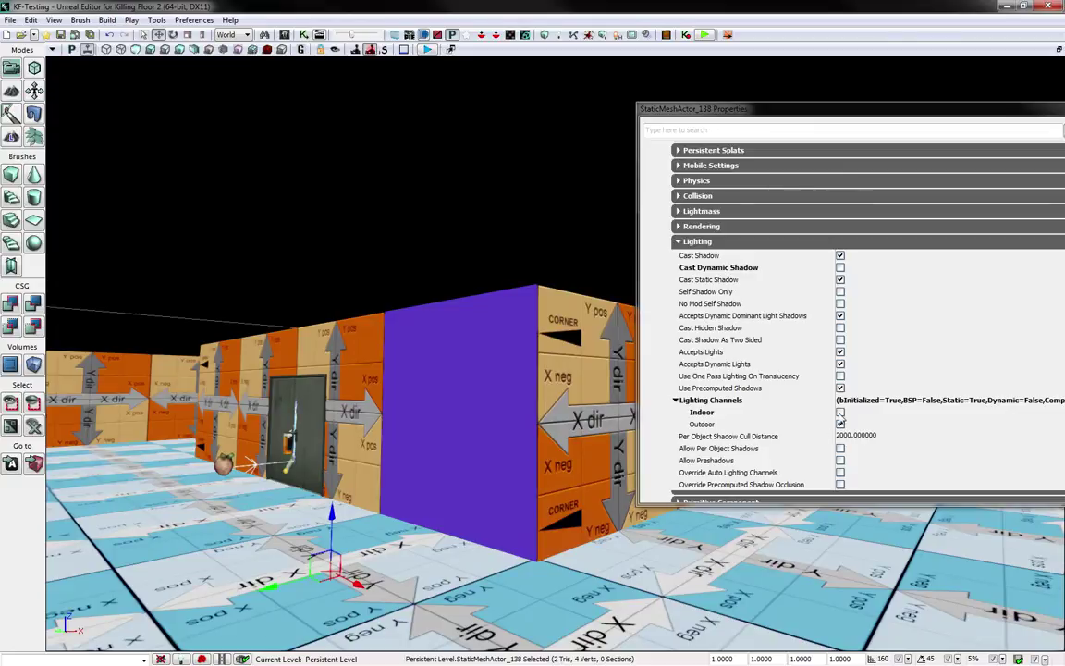
left_click(840, 414)
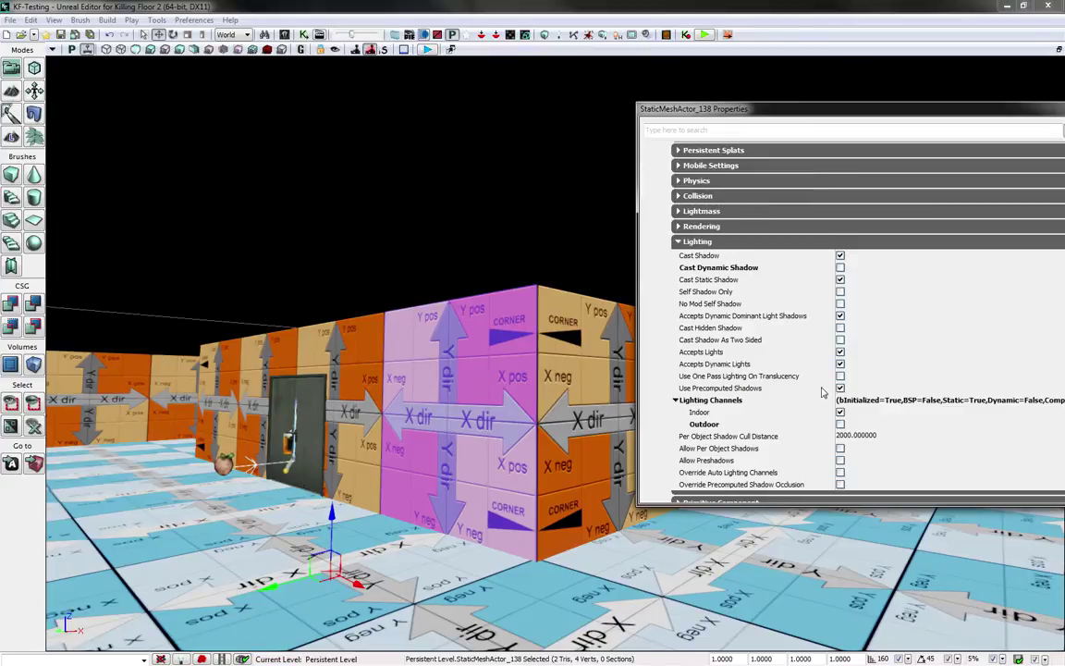
left_click_drag(878, 120, 686, 148)
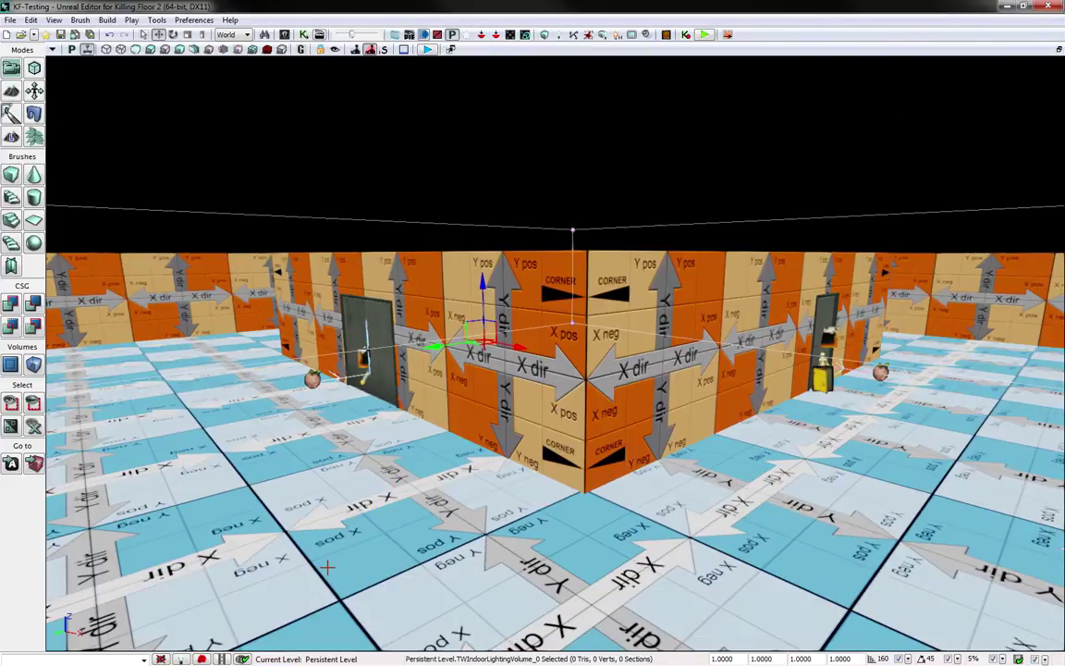